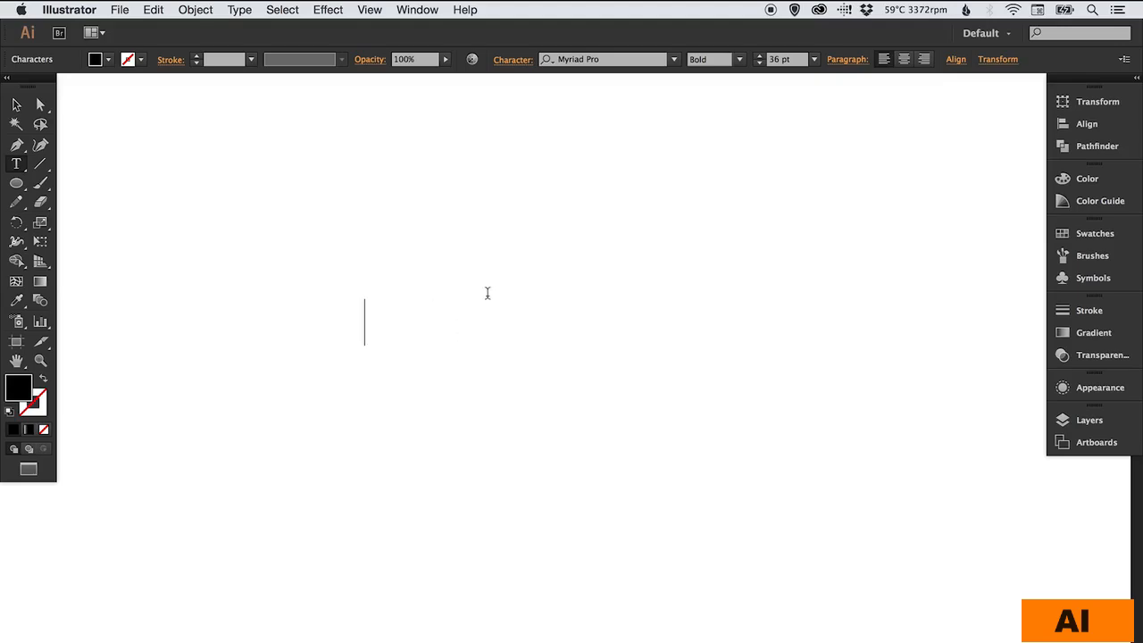
- Enter the word "Stitched" as bold Myriad Pro point text on the artboard
text(Stitched)
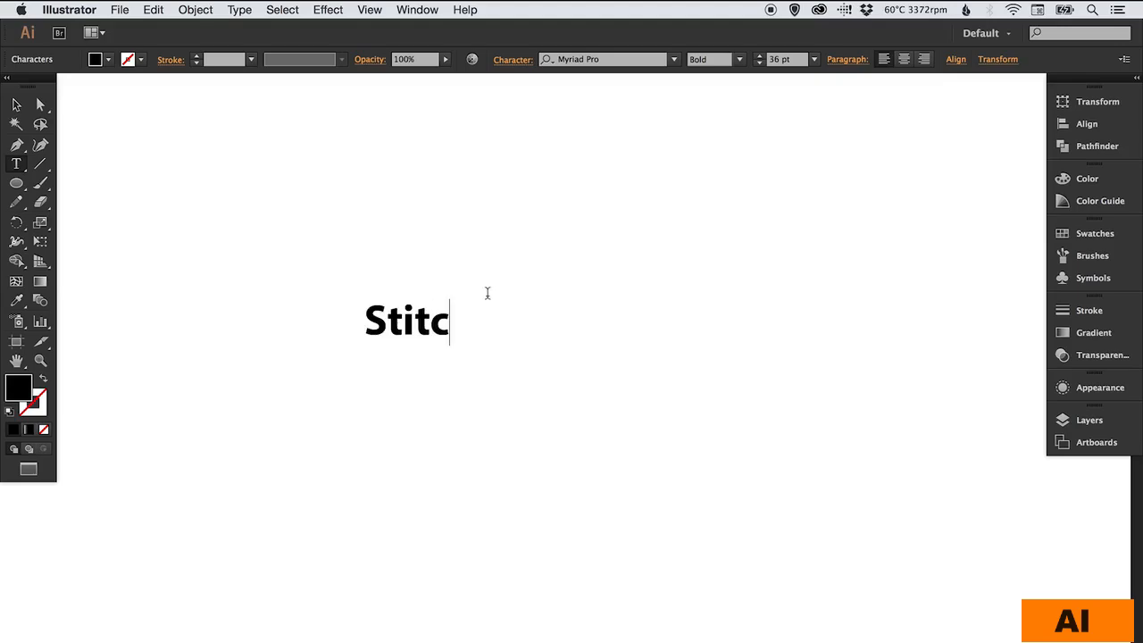
click(16, 104)
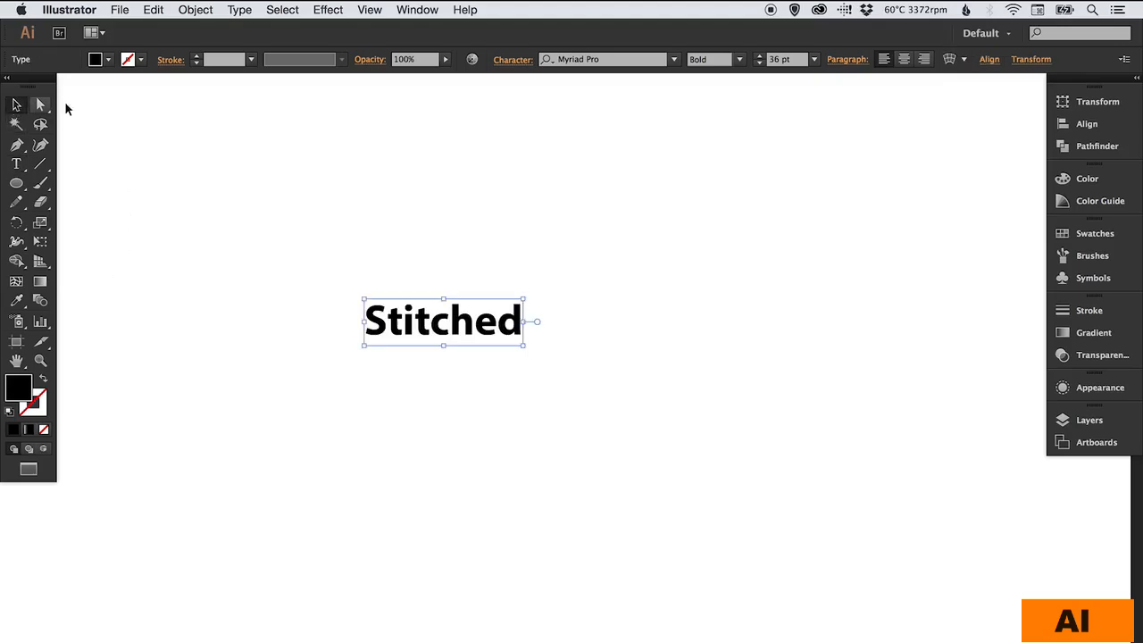
- Scale the "Stitched" text up to about 114 pt and reposition it around the middle of the artboard
key(s)
drag(531, 357, 611, 399)
key(v)
drag(582, 335, 531, 383)
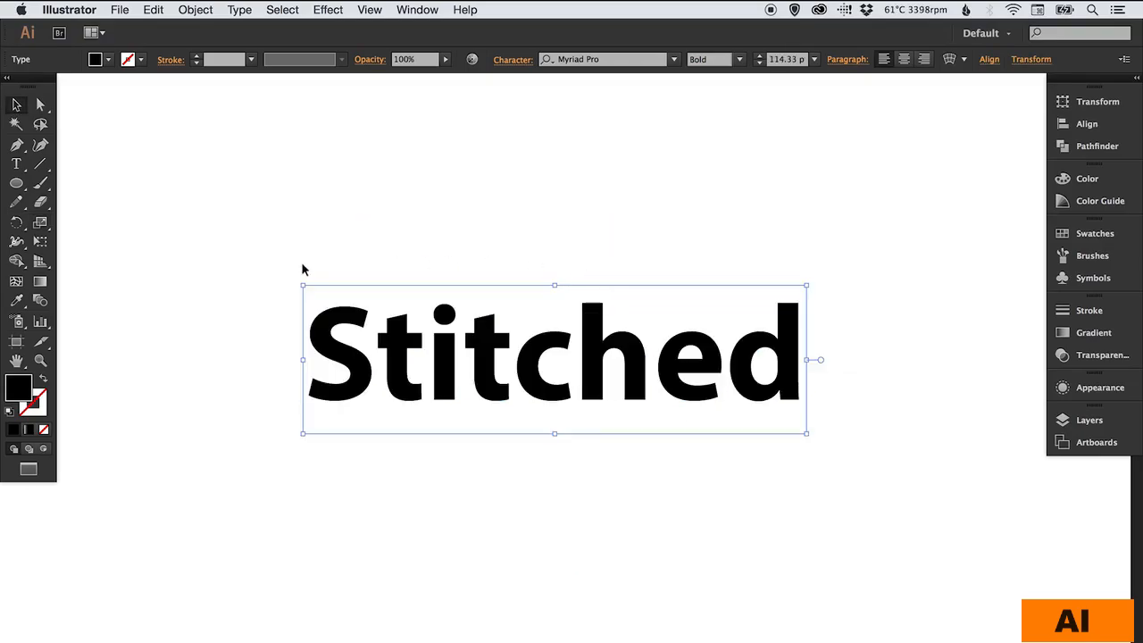
- Swap the text's fill and stroke so "Stitched" has no fill and only a black outline
click(45, 384)
key(z)
mouse_move(261, 222)
mouse_down()
mouse_move(369, 297)
mouse_move(891, 518)
mouse_up()
key(v)
key(space)
drag(753, 371, 775, 372)
click(699, 248)
click(646, 298)
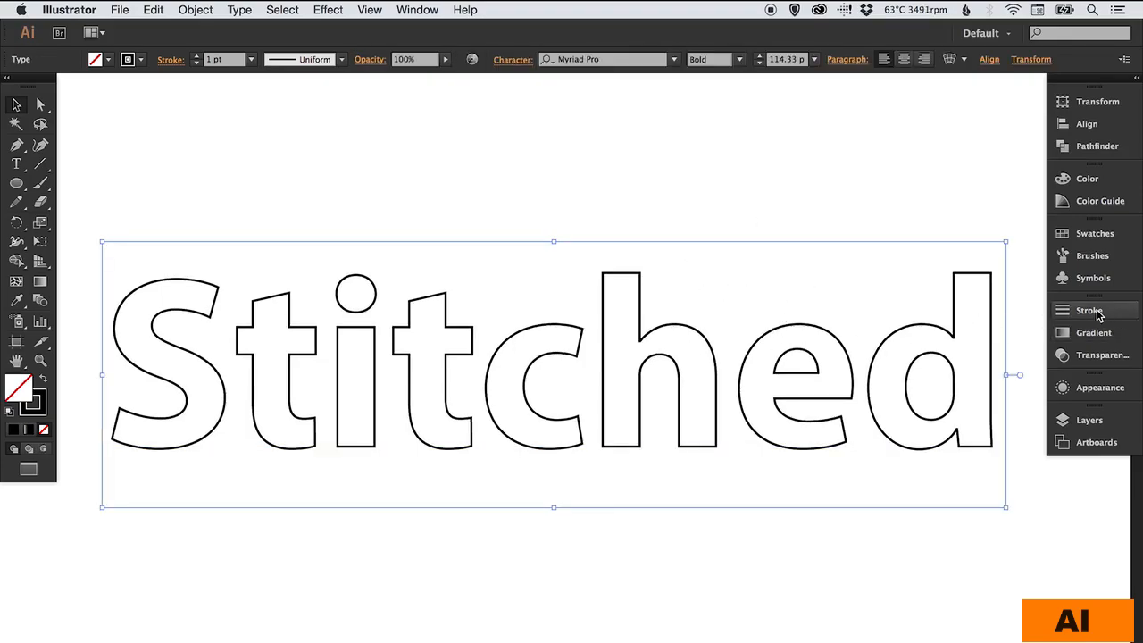
- Turn the text's stroke into a dashed line with a 10 pt dash and a 10 pt gap
click(1096, 314)
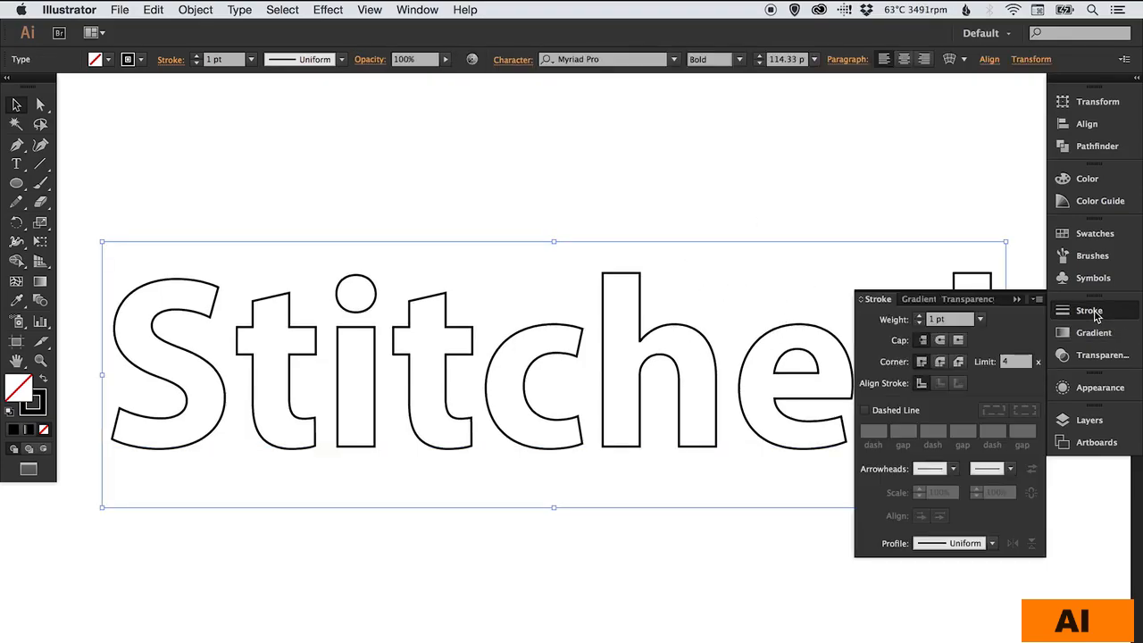
click(881, 411)
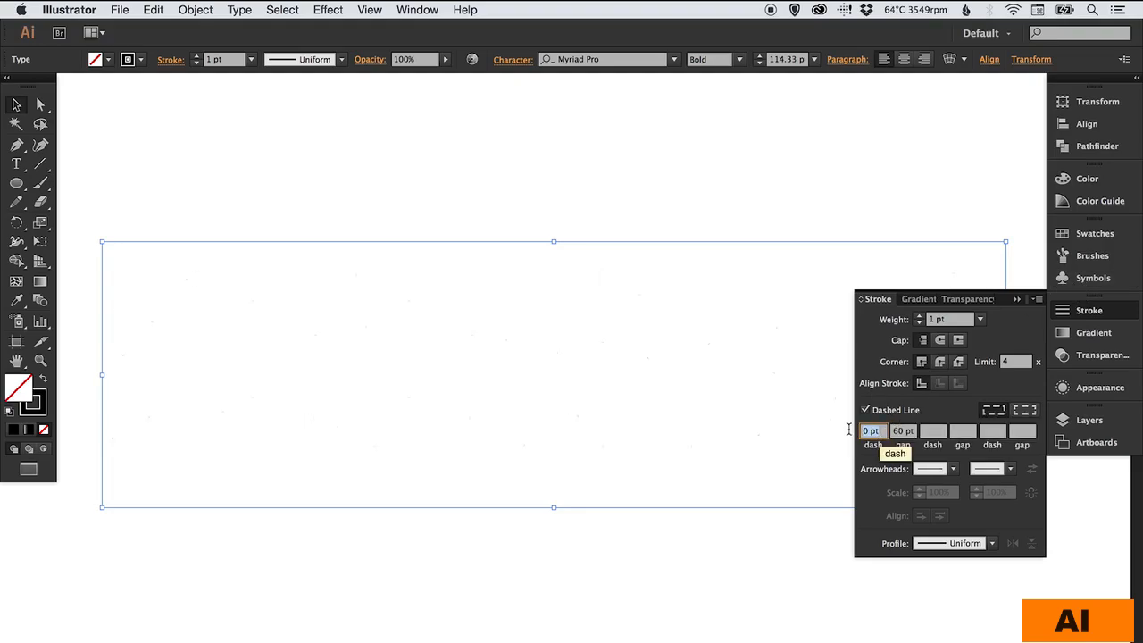
text(10)
key(Tab)
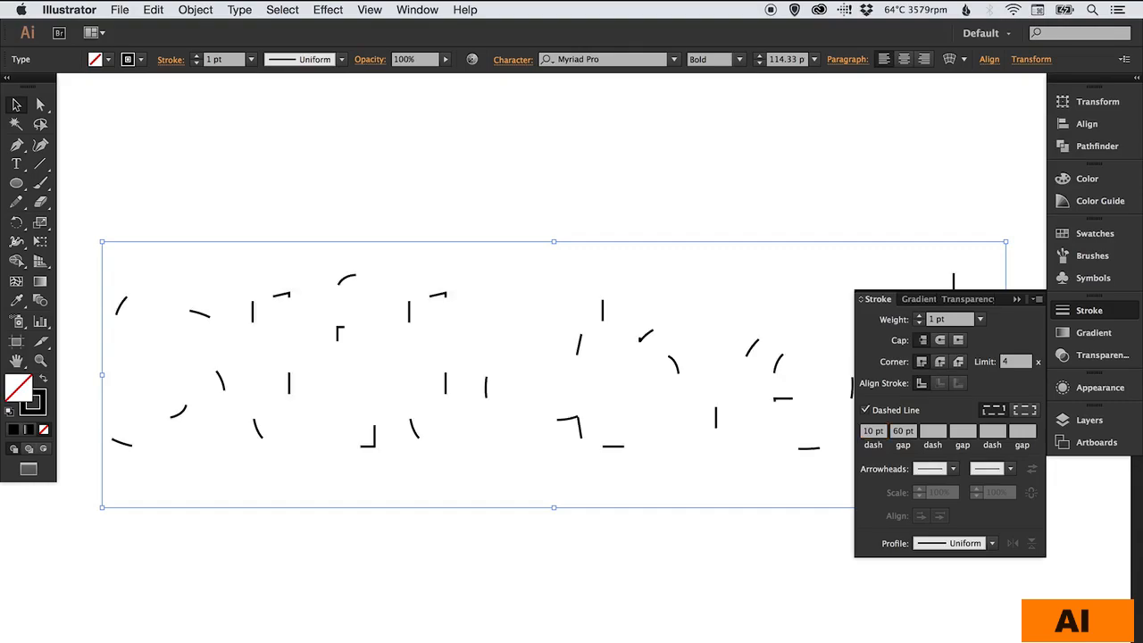
text(10)
key(Return)
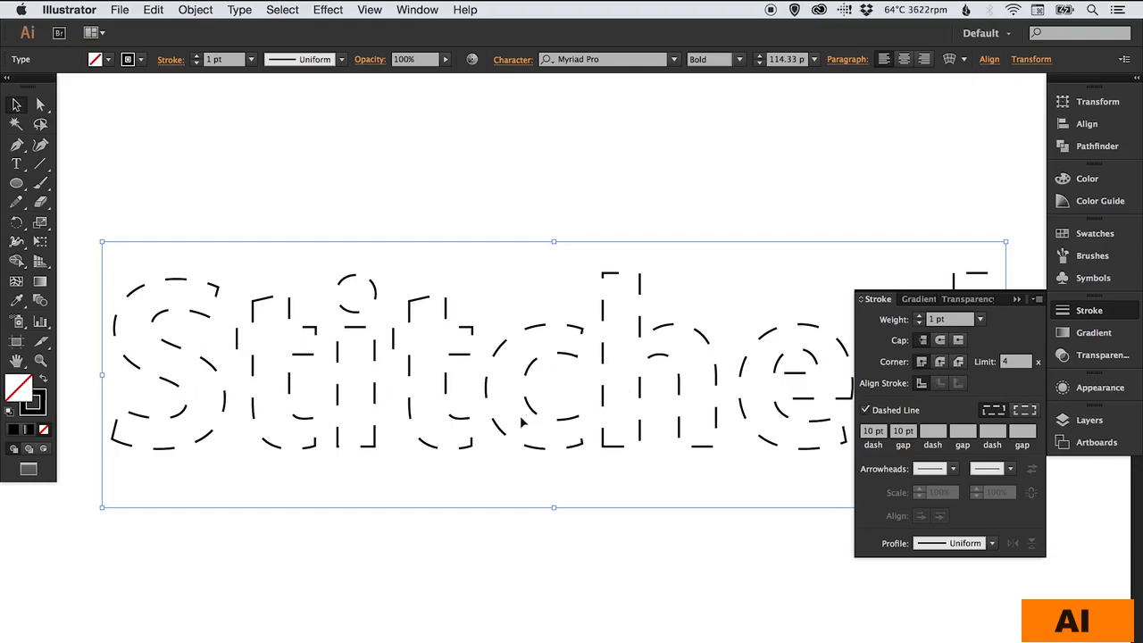
- Set the gap of the dashed stroke to 4 pt and deselect the text
click(902, 431)
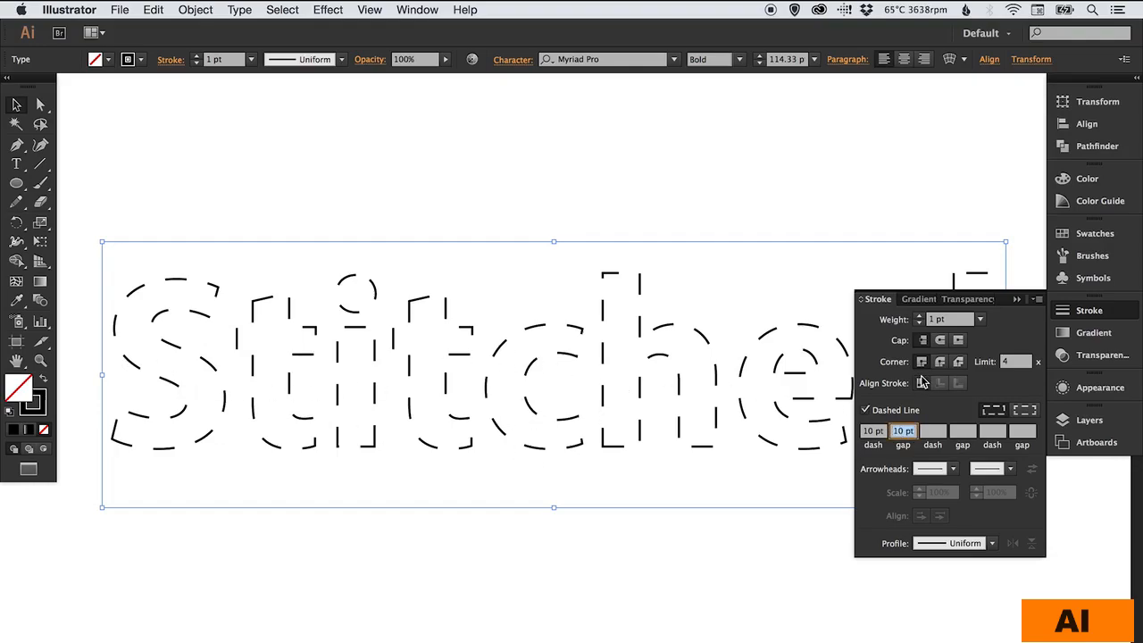
text(40)
key(BackSpace)
key(Return)
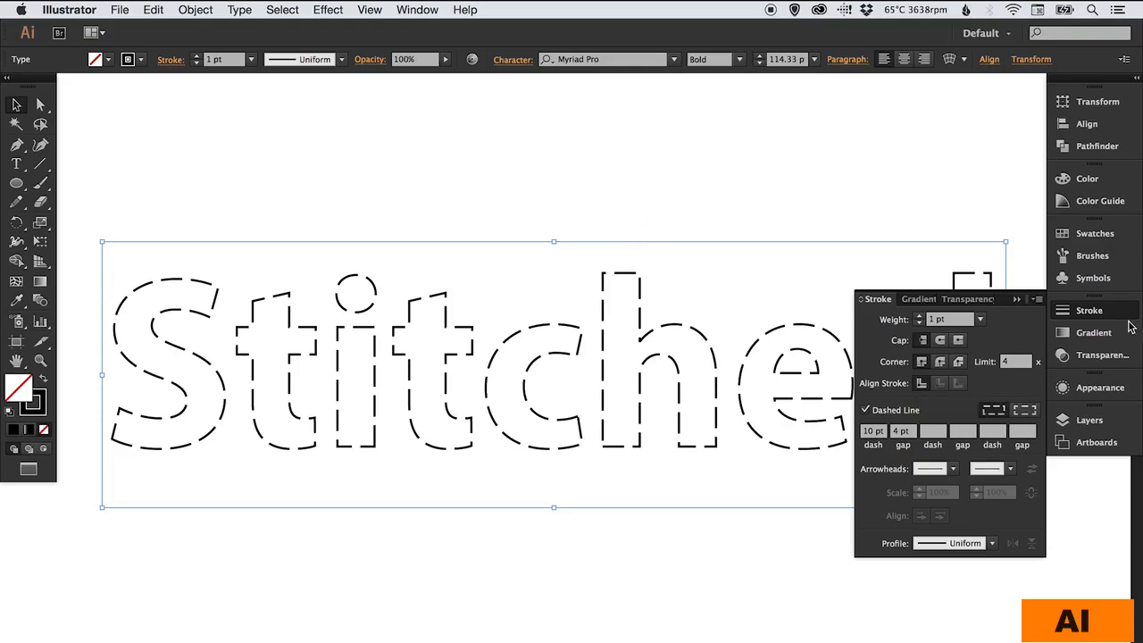
click(1094, 311)
click(625, 182)
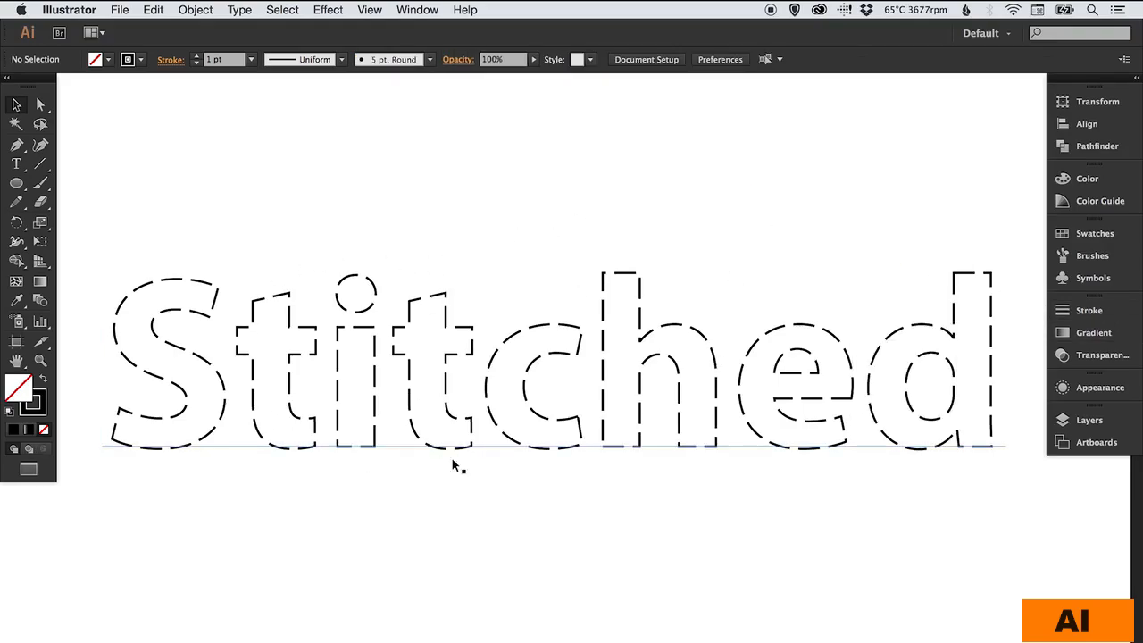
- Give the dashes of the "Stitched" text round caps
key(z)
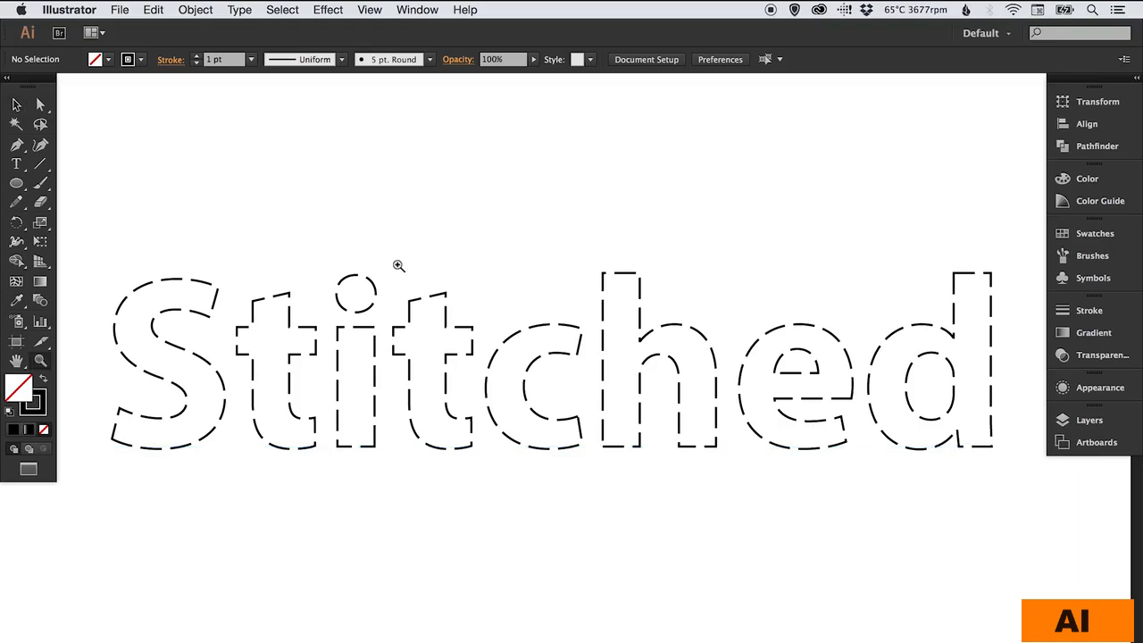
drag(375, 258, 481, 356)
key(v)
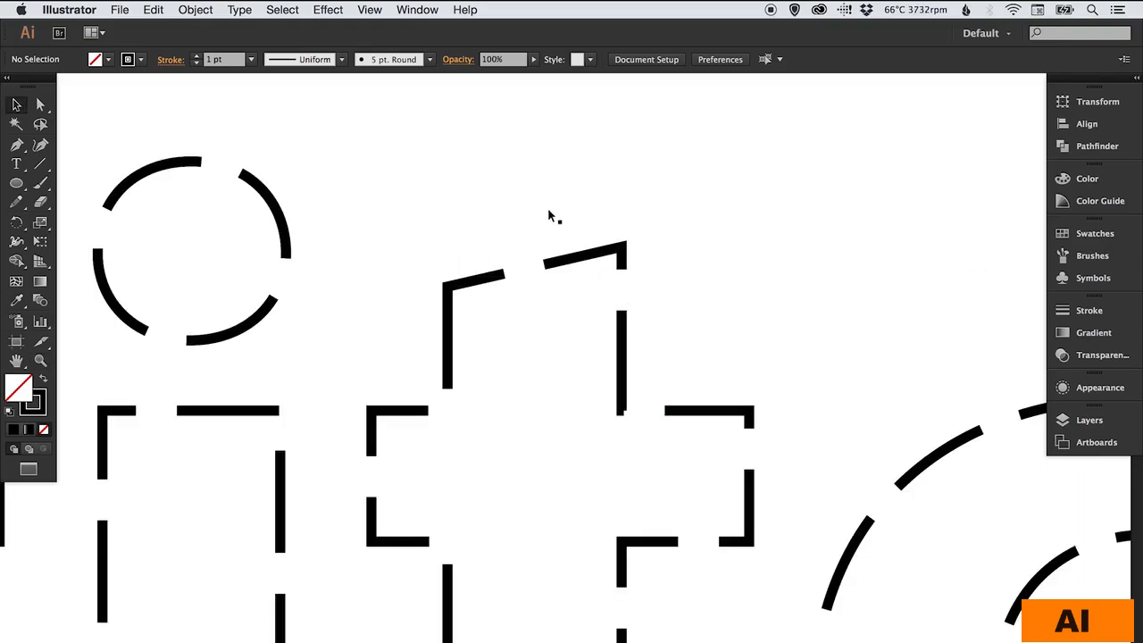
click(569, 268)
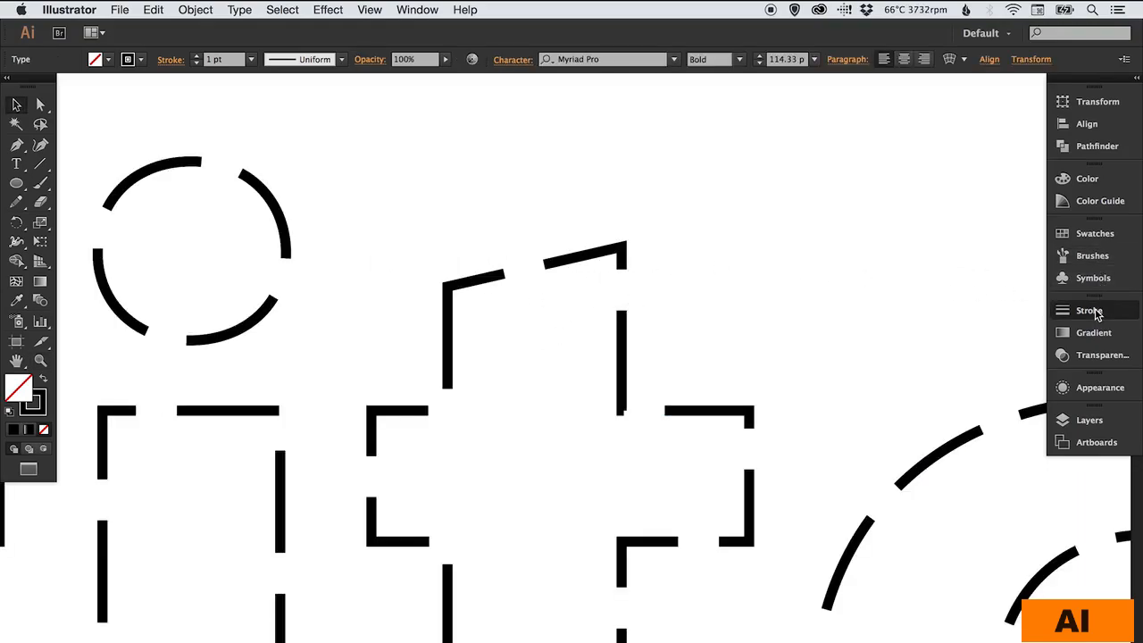
click(1081, 309)
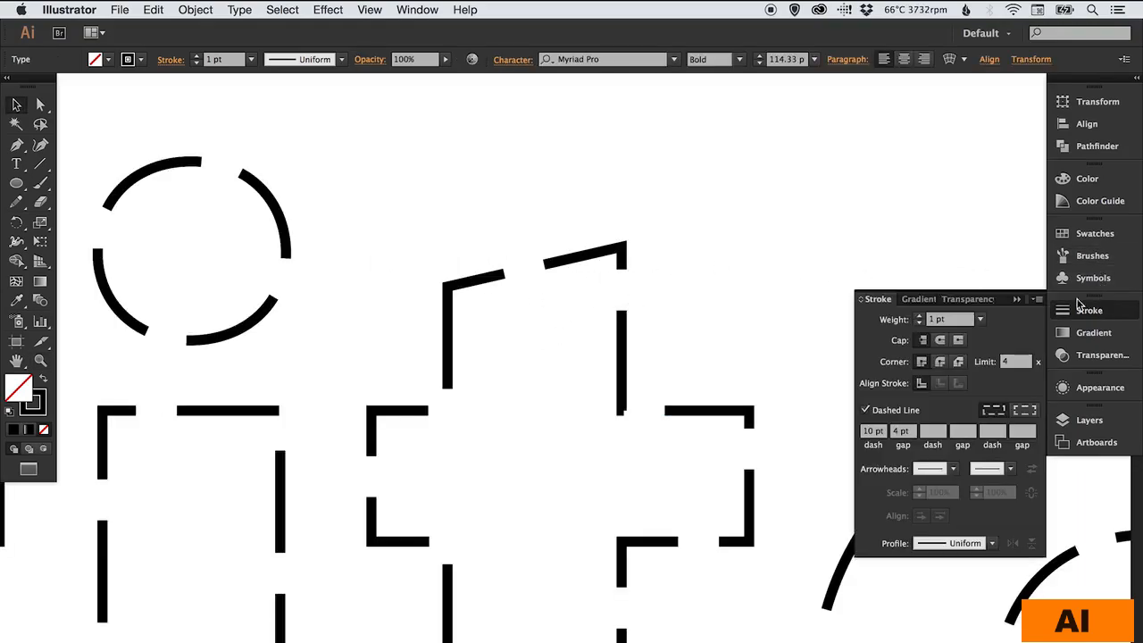
click(941, 341)
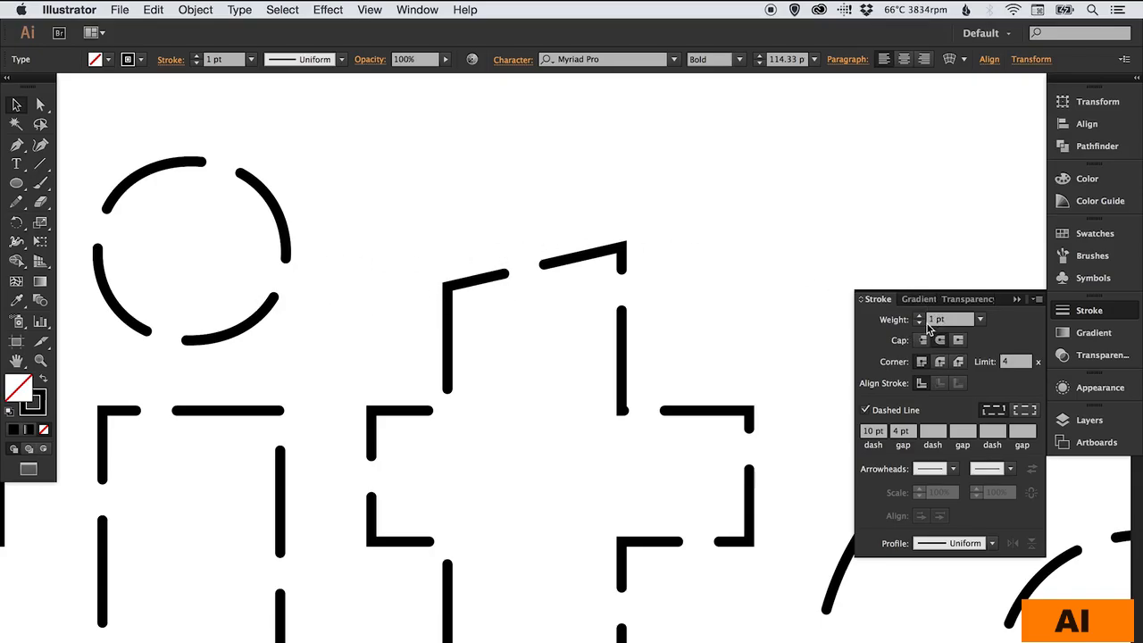
- Set the dashed text's stroke weight to 0.75 pt and deselect it
click(980, 320)
click(995, 374)
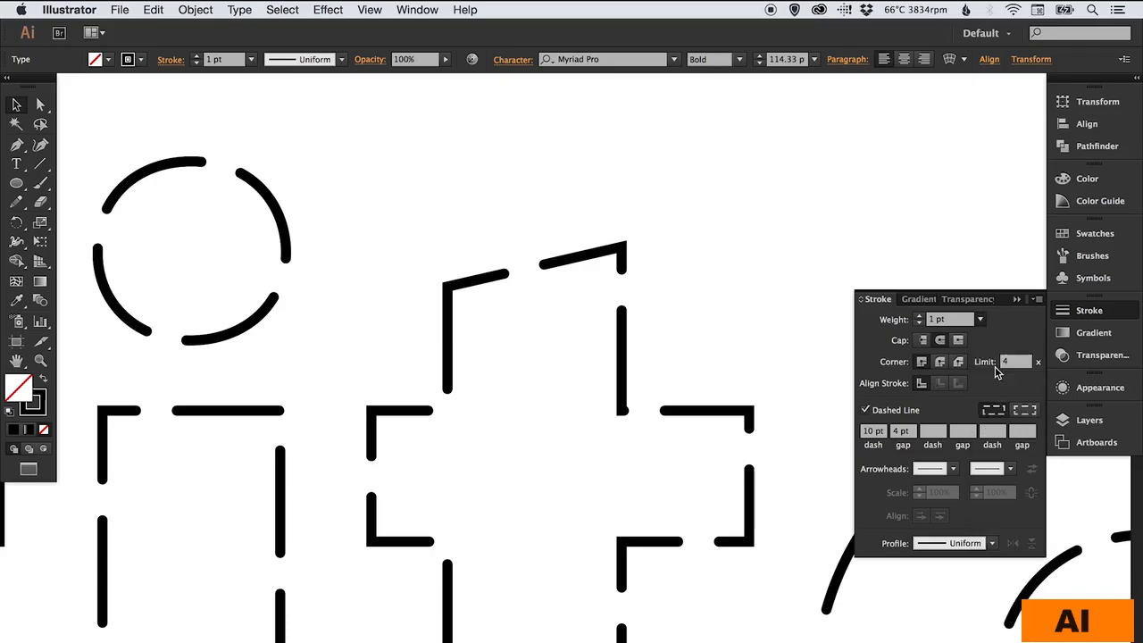
click(1077, 311)
key(super+minus)
key(super+minus)
key(super+minus)
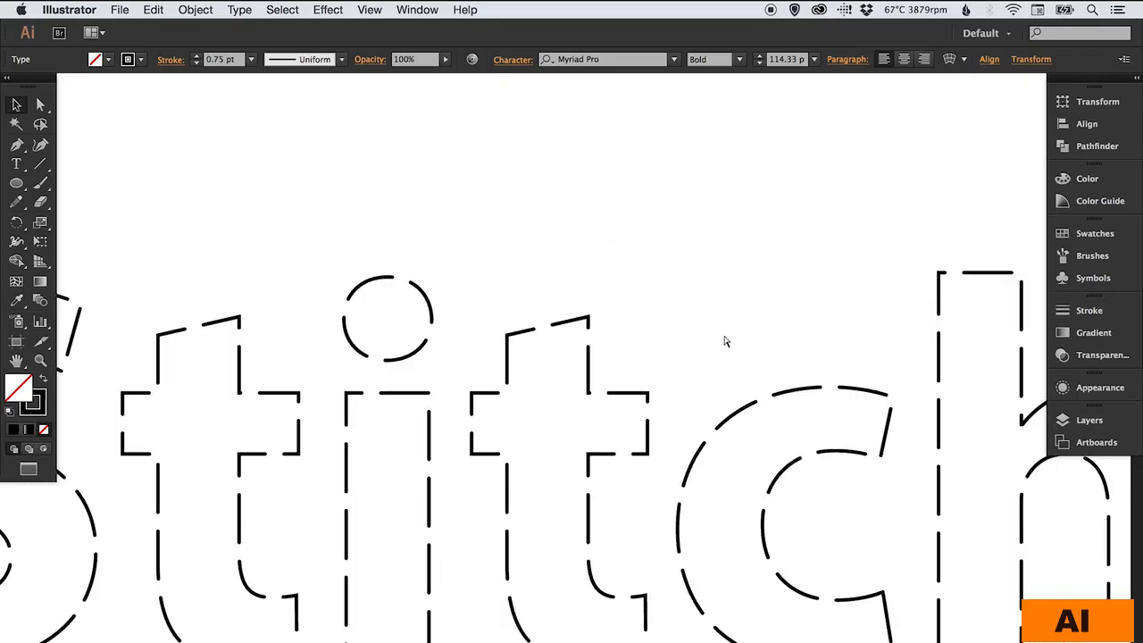
key(super+minus)
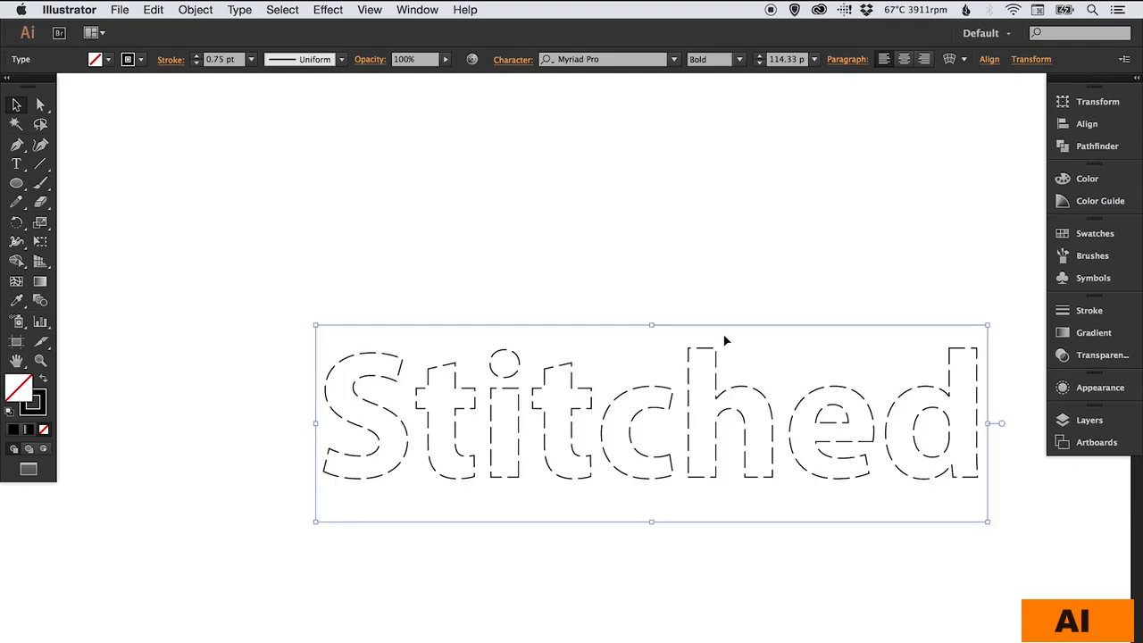
drag(686, 377, 602, 331)
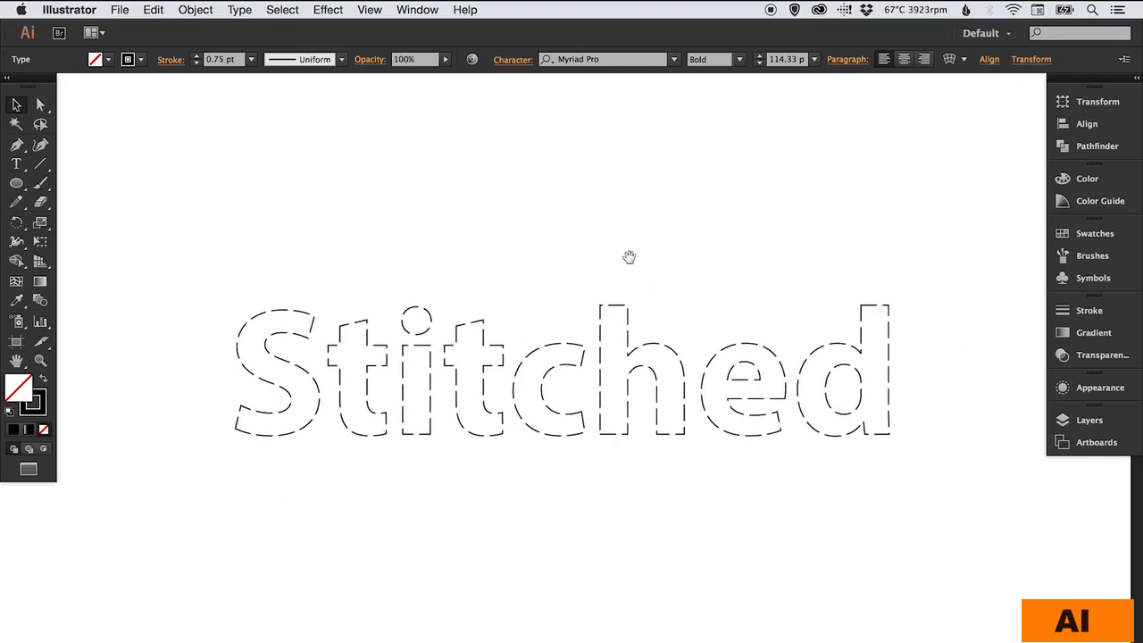
click(589, 214)
- Replace the whole word "Stitched" with the text "Edit this" and leave text editing
key(t)
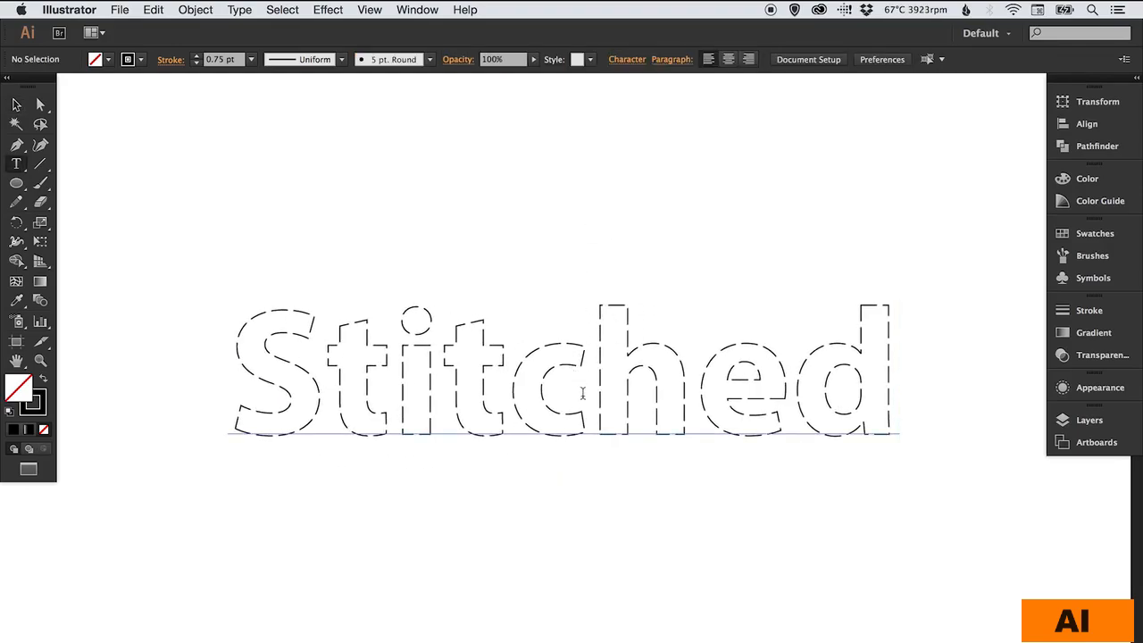
click(586, 393)
key(super+a)
text(Edit this)
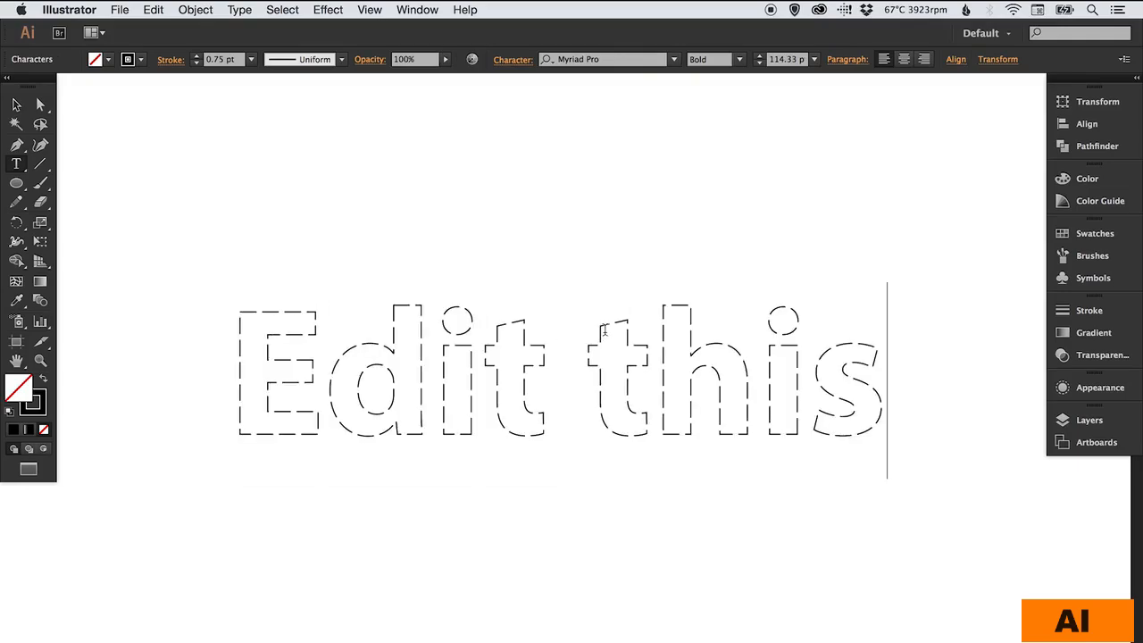
key(Escape)
click(16, 104)
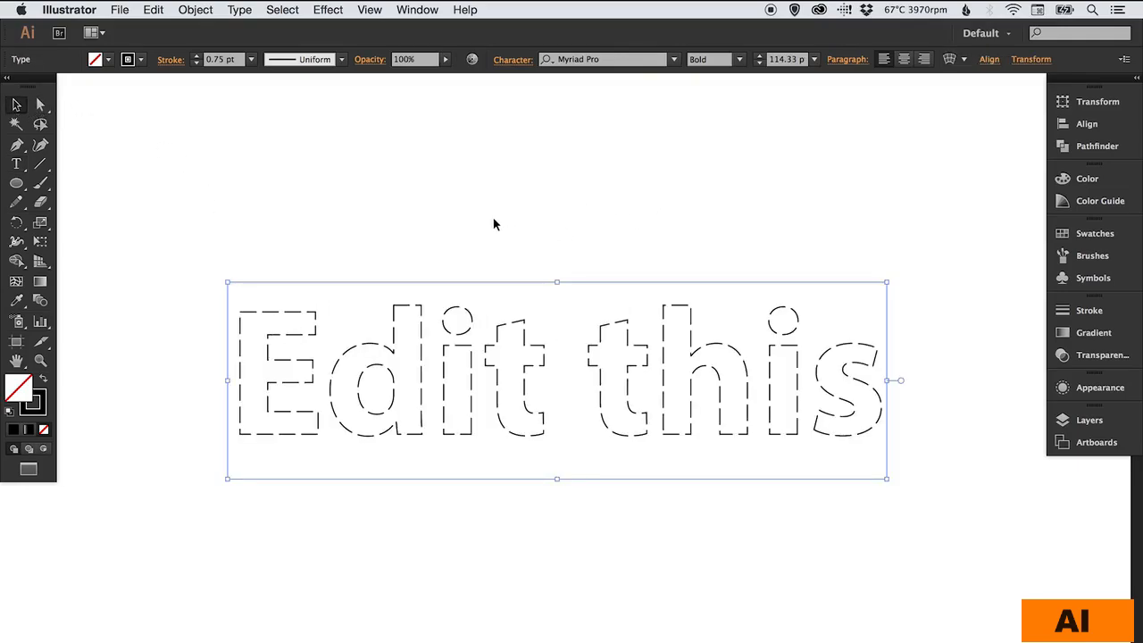
- Convert the "Edit this" text to outlines and deselect it
click(239, 10)
click(296, 255)
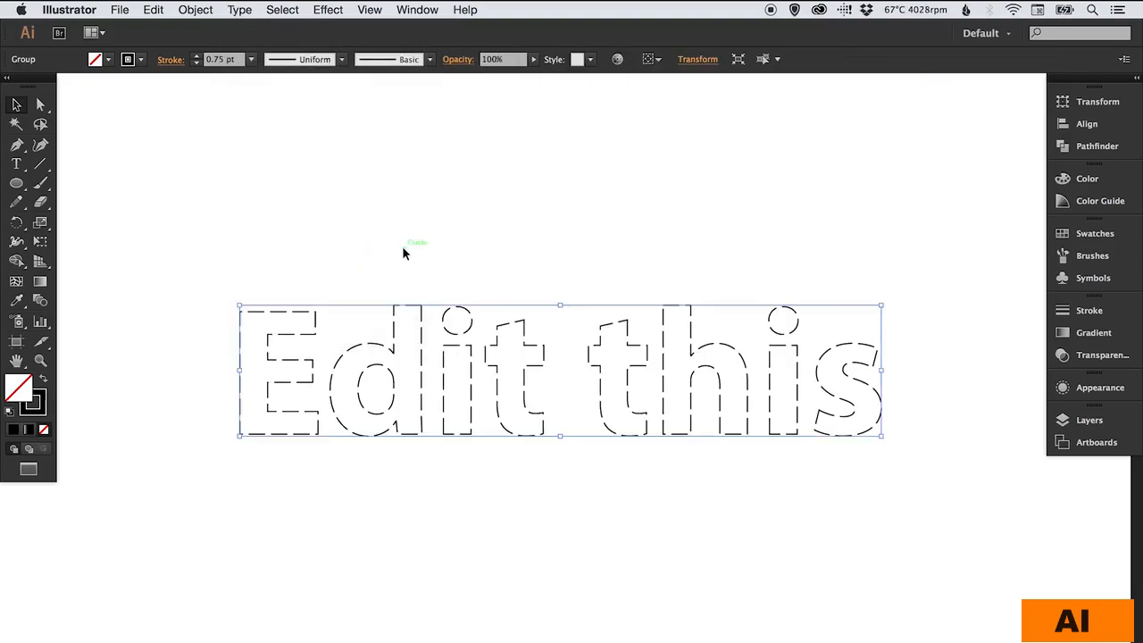
click(424, 243)
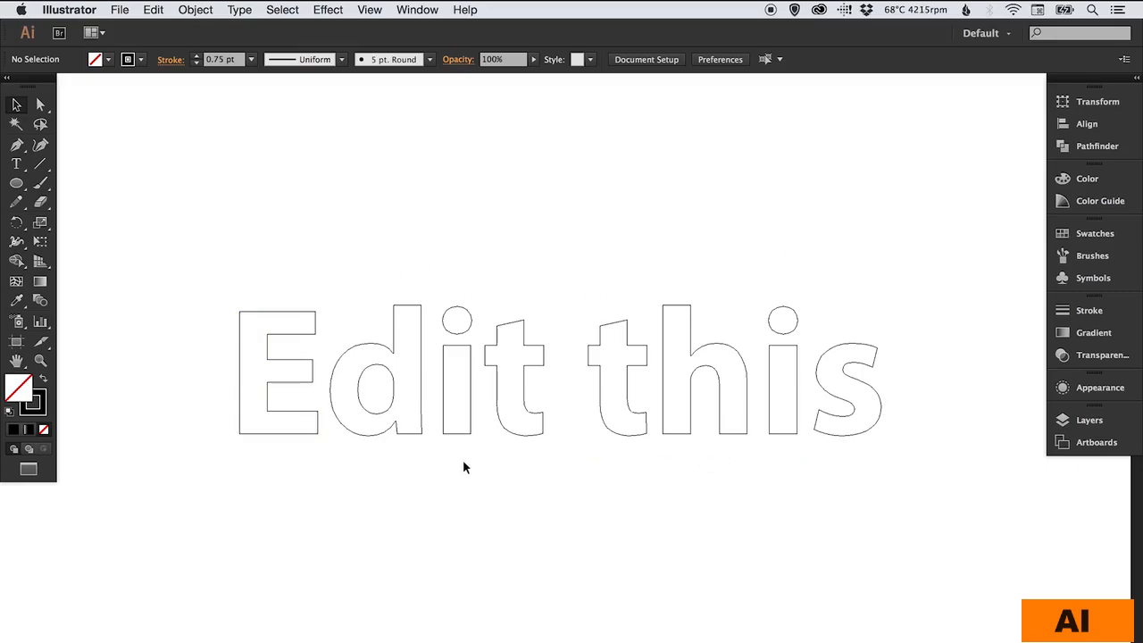
- Expand both the fill and stroke of the "Edit this" letter outlines while in outline view
key(super+y)
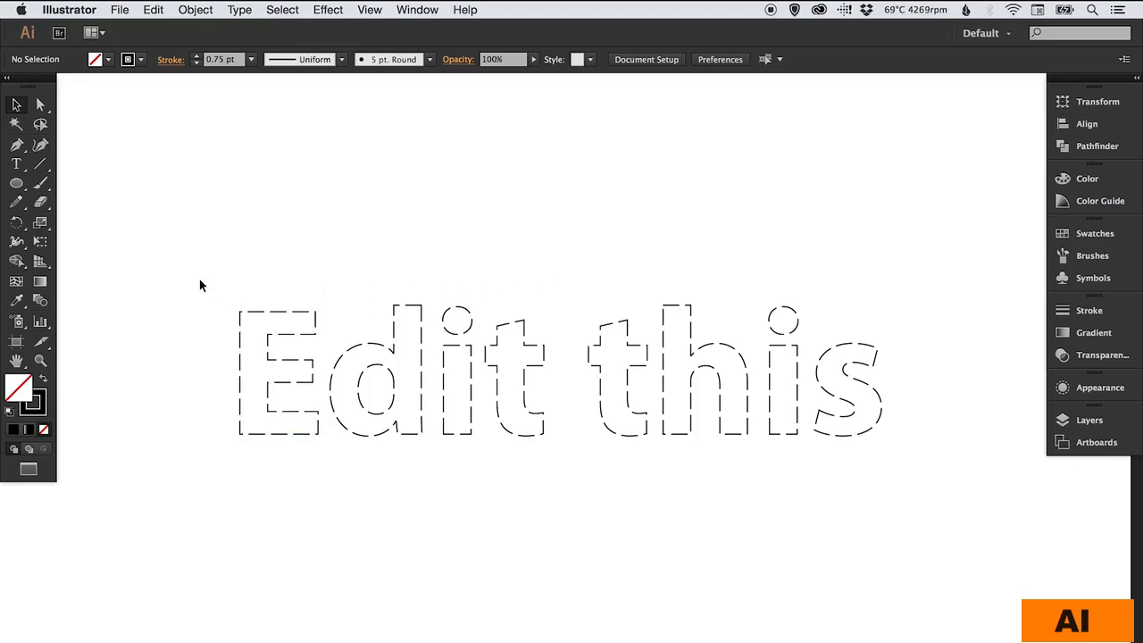
key(super+y)
drag(204, 277, 864, 479)
click(195, 9)
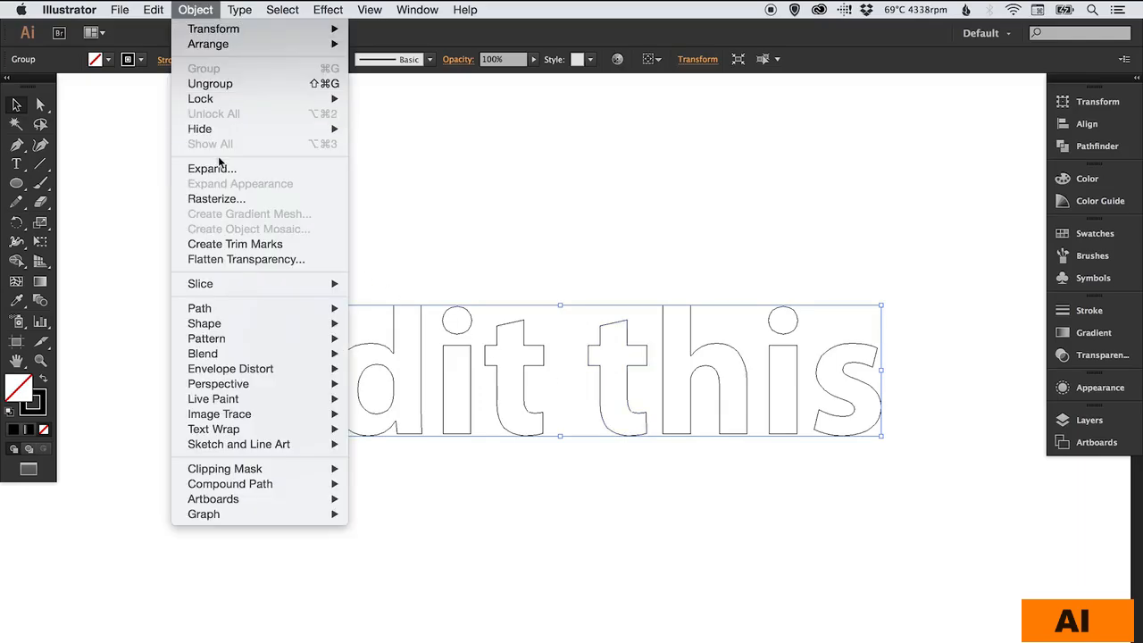
click(212, 168)
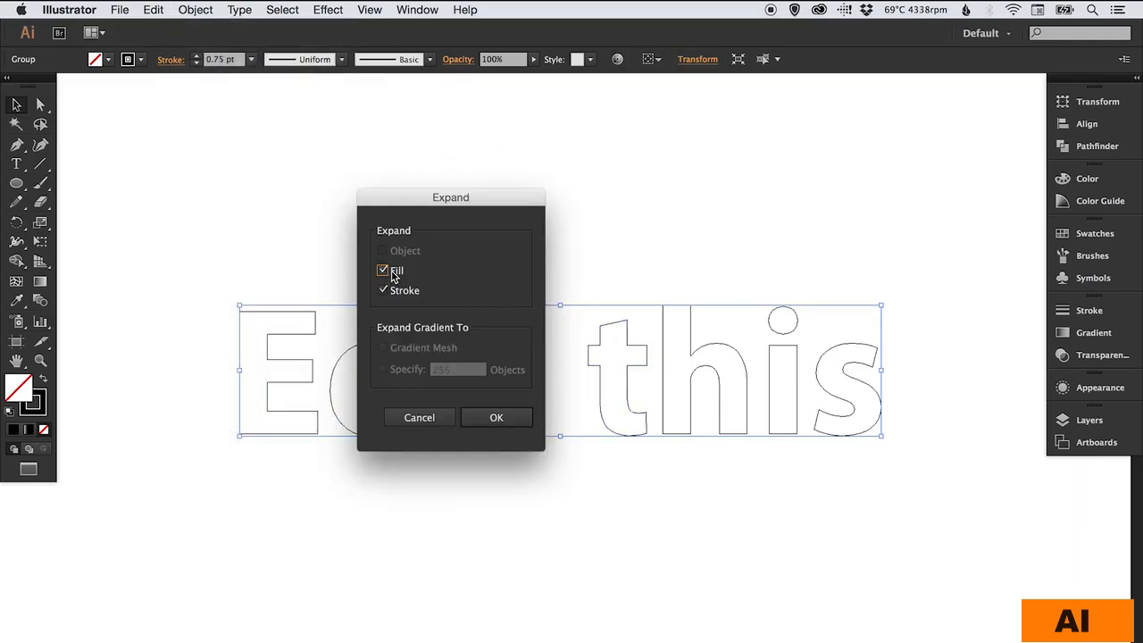
click(508, 423)
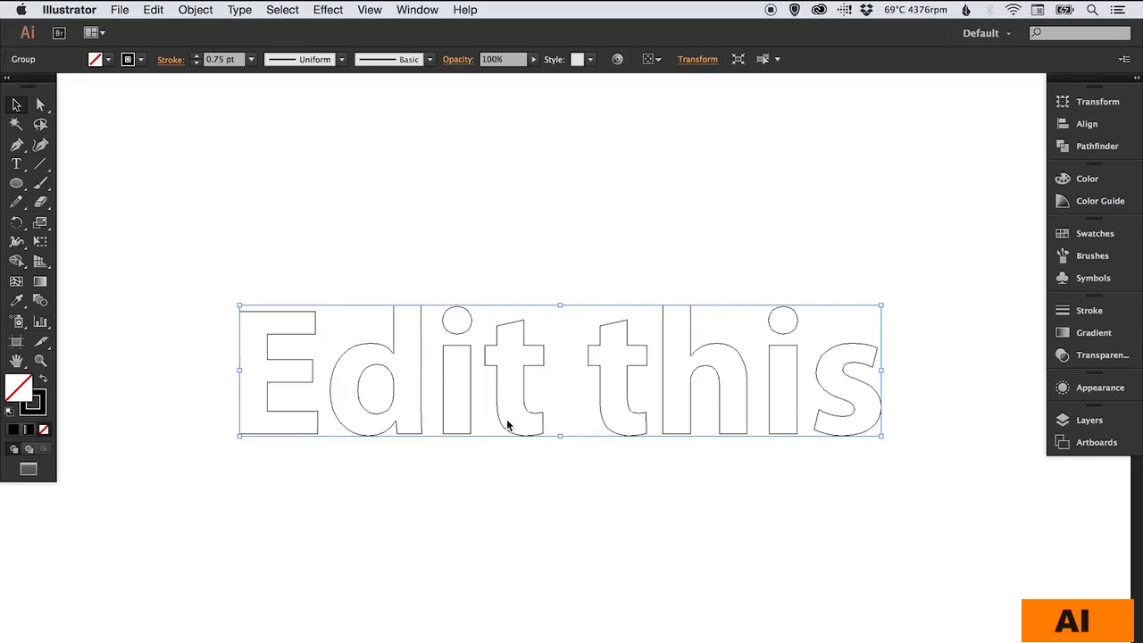
- Examine the expanded dashes of the letters up close in outline view, and return to the normal preview
click(589, 228)
key(z)
drag(205, 266, 395, 409)
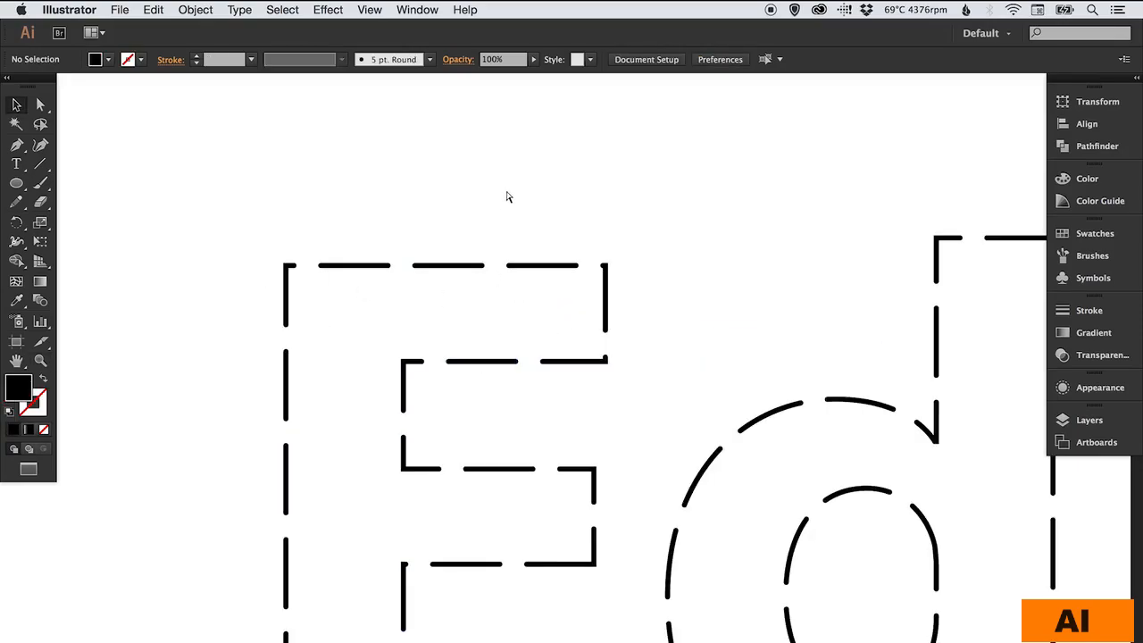
key(ctrl+y)
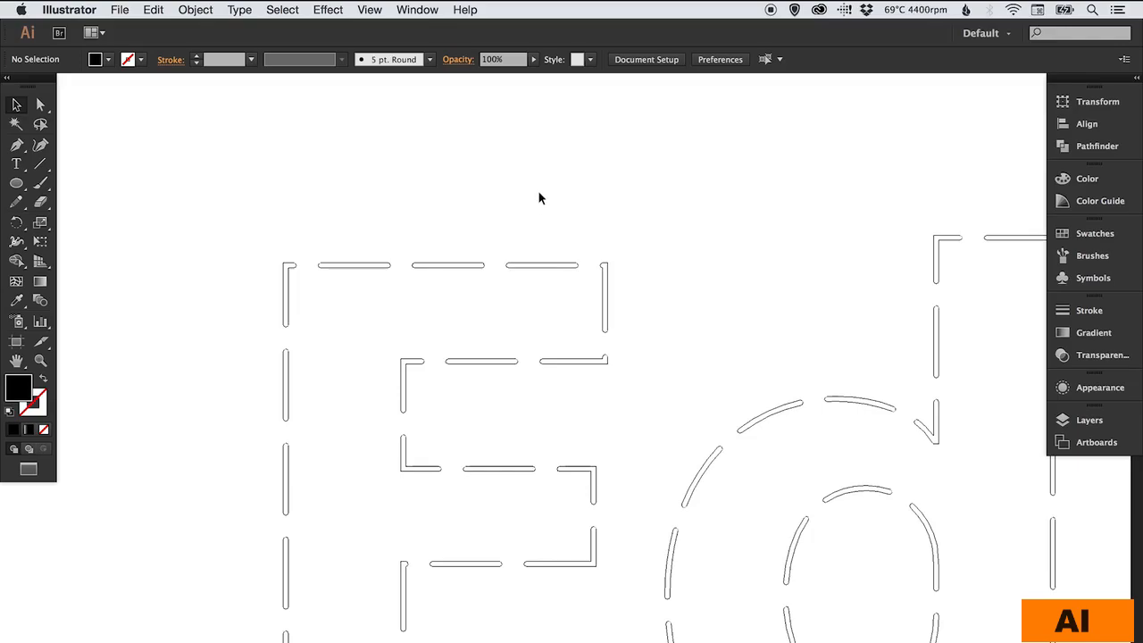
key(ctrl+minus)
key(ctrl+minus)
key(ctrl+minus)
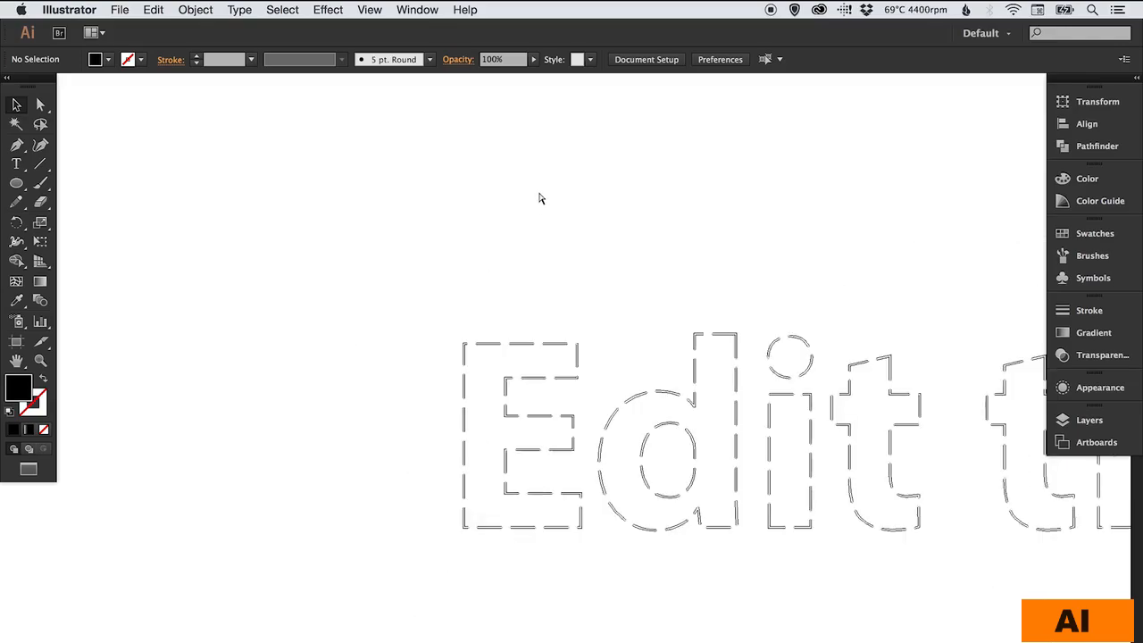
key(super+y)
drag(771, 389, 512, 375)
key(super+minus)
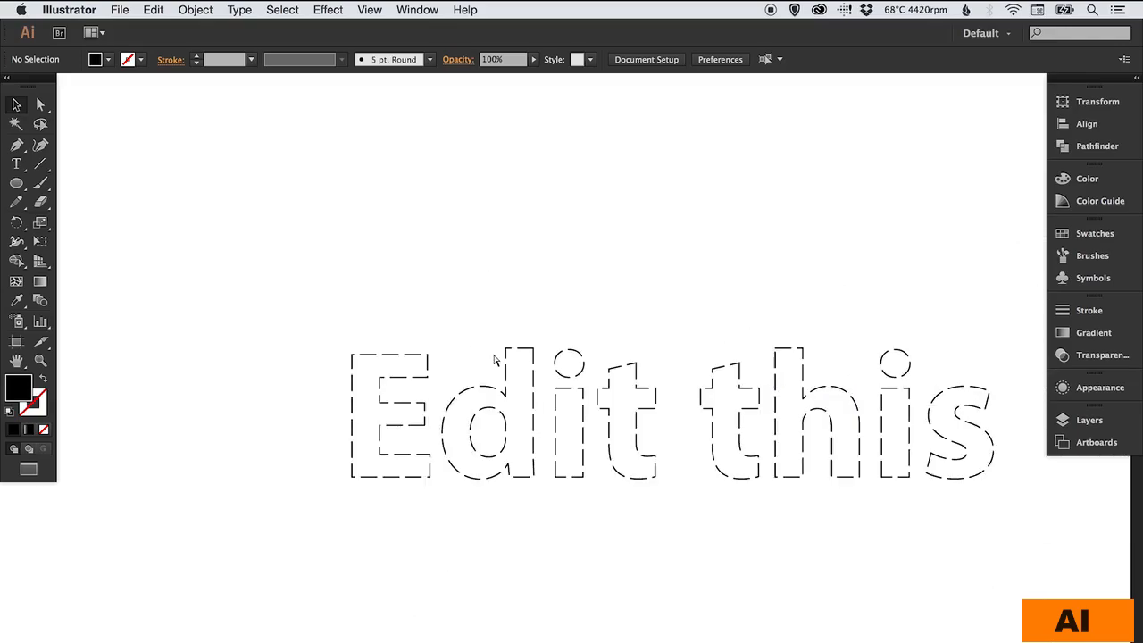
drag(702, 401, 574, 365)
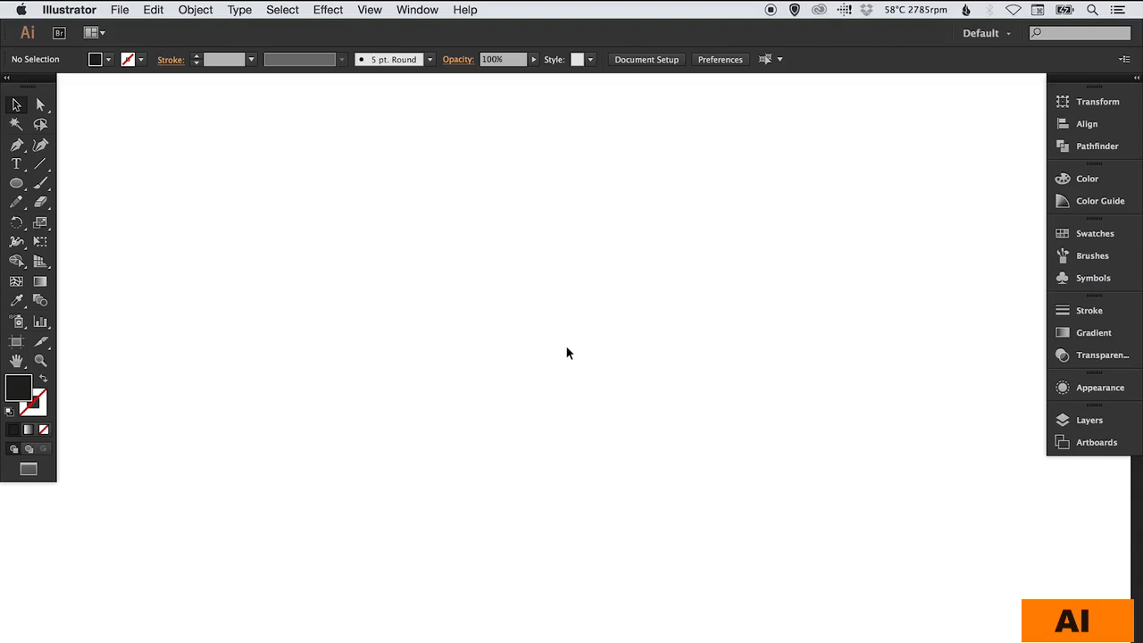
- Draw a large dark-filled circle without a stroke in the middle of the empty artboard
click(17, 183)
drag(381, 206, 740, 566)
key(v)
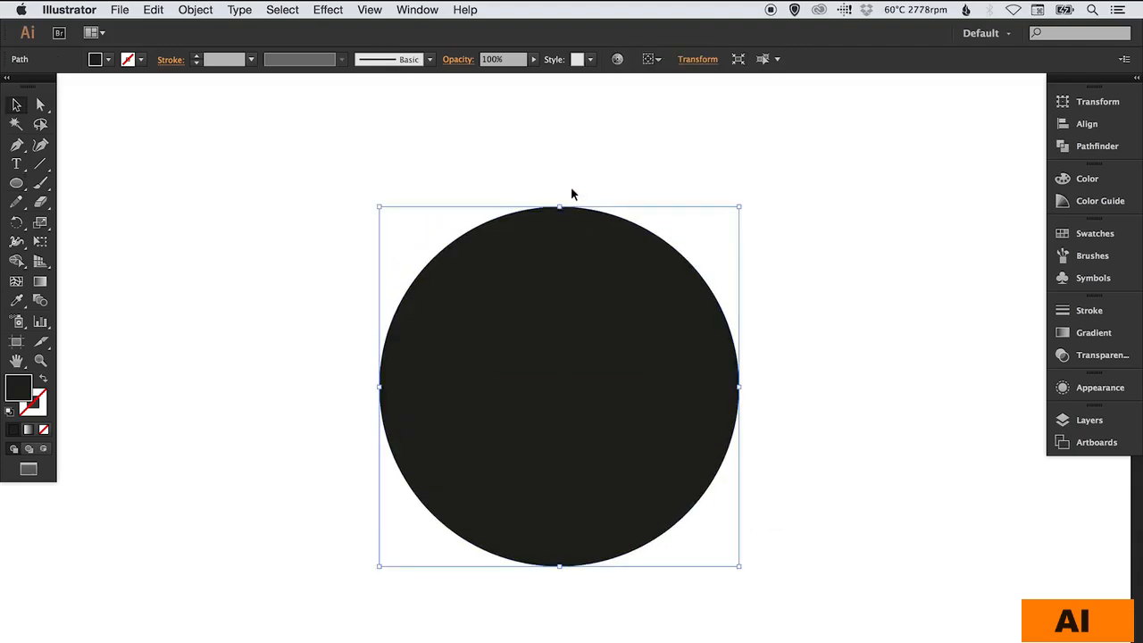
- Start a Scribble effect on the dark circle with path overlap -75 px and path variation 115.58 px
click(326, 11)
mouse_move(361, 219)
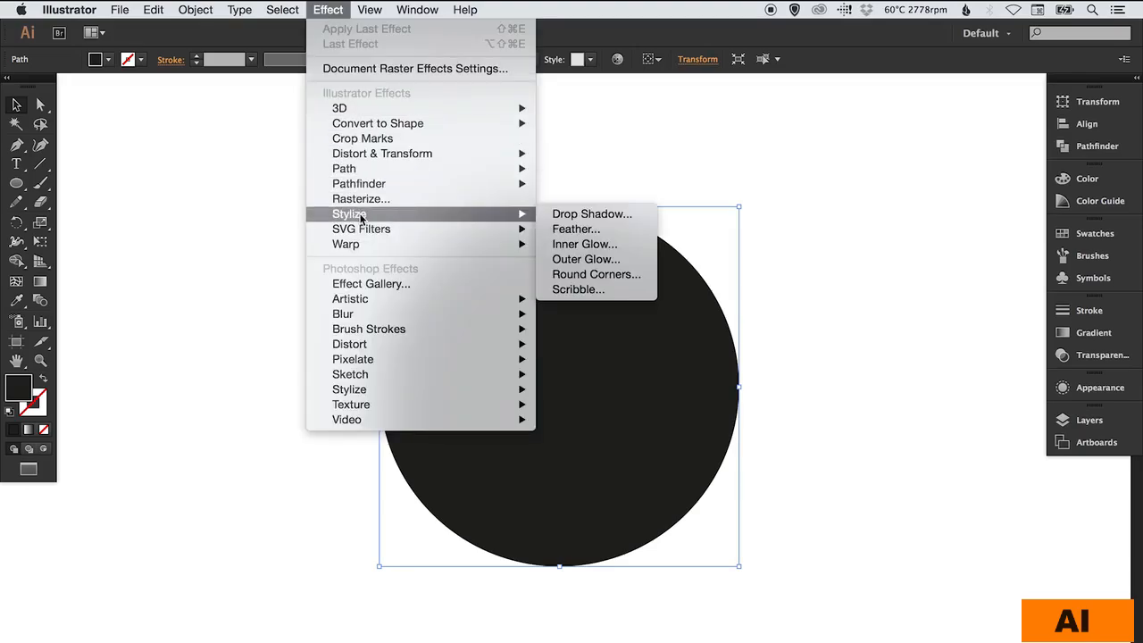
click(576, 290)
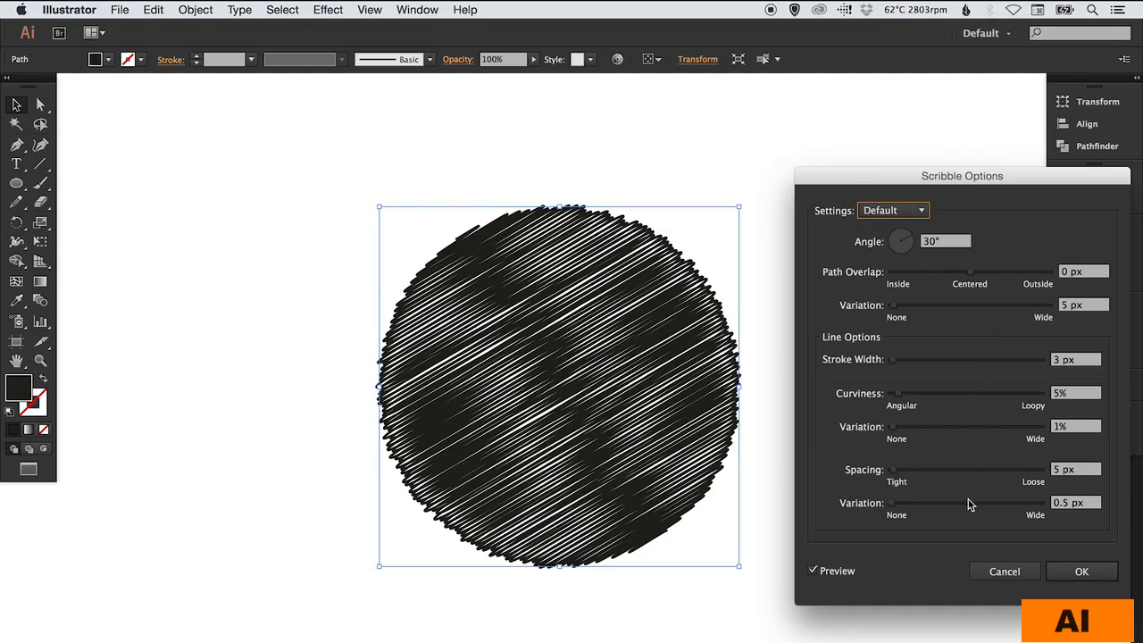
mouse_move(971, 272)
mouse_down()
mouse_move(1000, 274)
mouse_move(942, 275)
mouse_up()
click(952, 305)
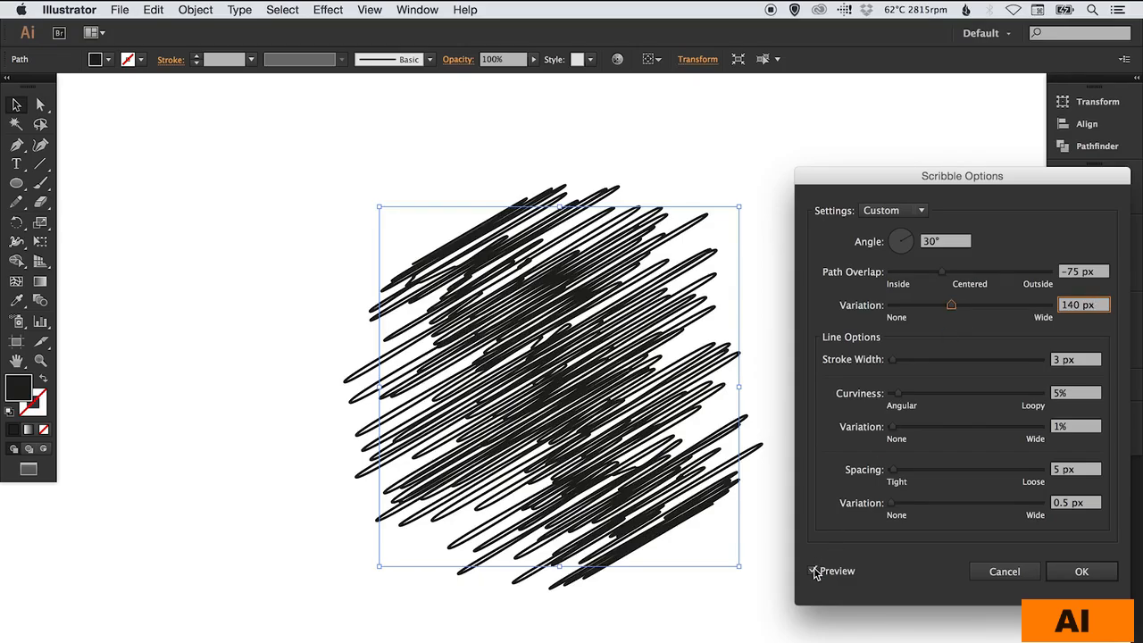
drag(993, 306, 944, 306)
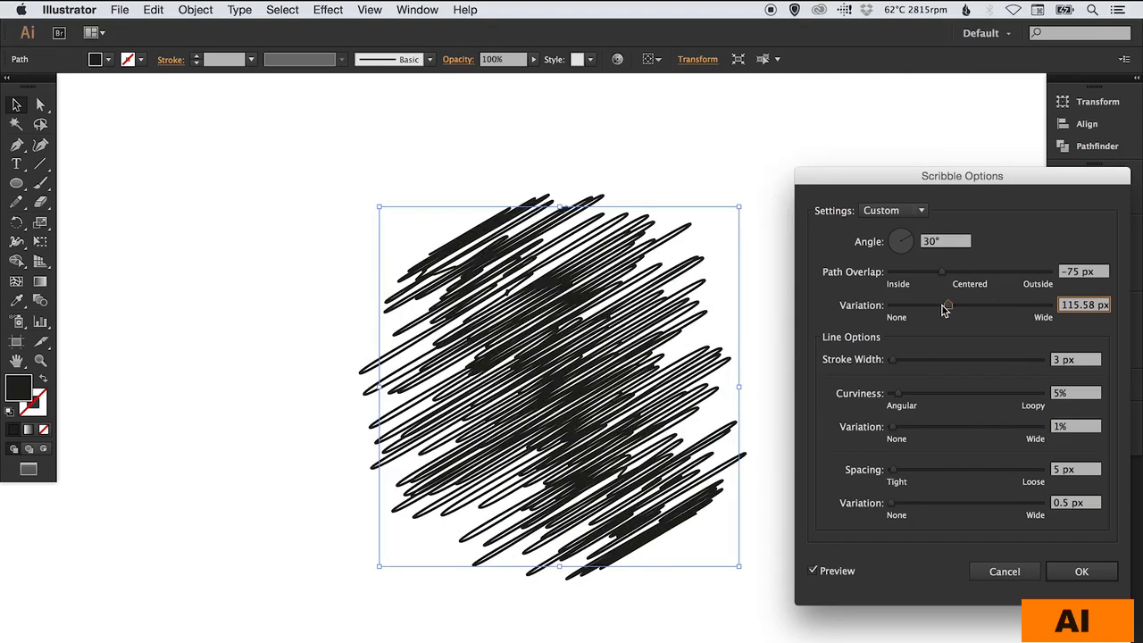
- Try scribble line options of 0.01 px stroke width, 13% curviness with 79% variation, and 18 px spacing with 15 px variation
mouse_move(944, 361)
mouse_down()
mouse_move(892, 361)
mouse_move(954, 397)
mouse_move(970, 429)
mouse_move(1010, 428)
mouse_up()
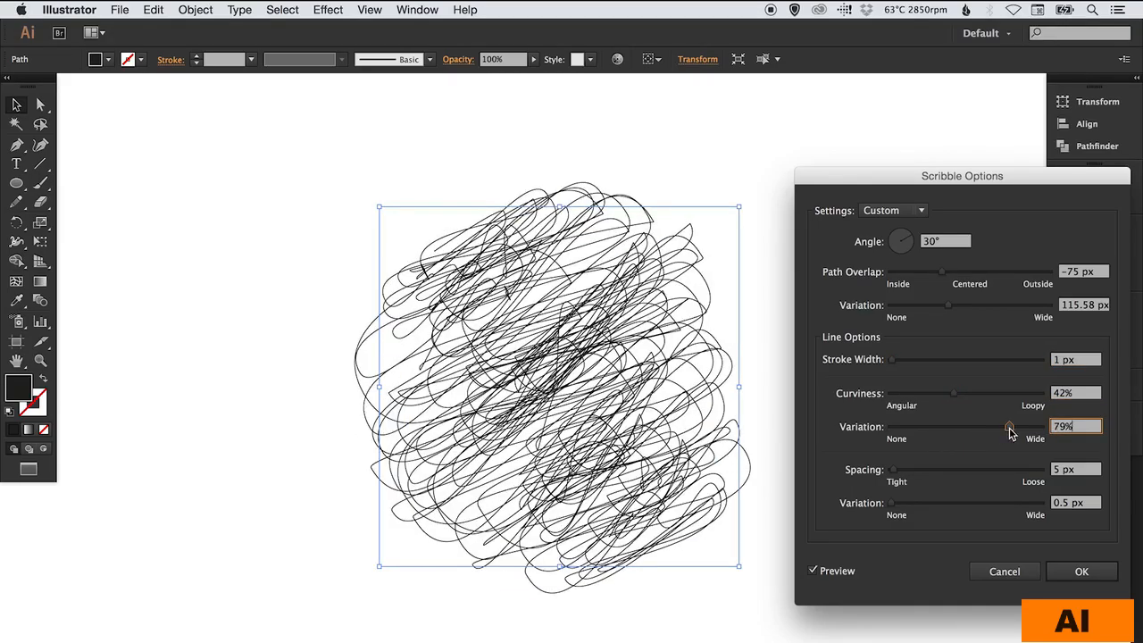
mouse_move(979, 472)
mouse_down()
mouse_move(900, 471)
mouse_move(911, 505)
mouse_move(949, 507)
mouse_move(901, 505)
mouse_up()
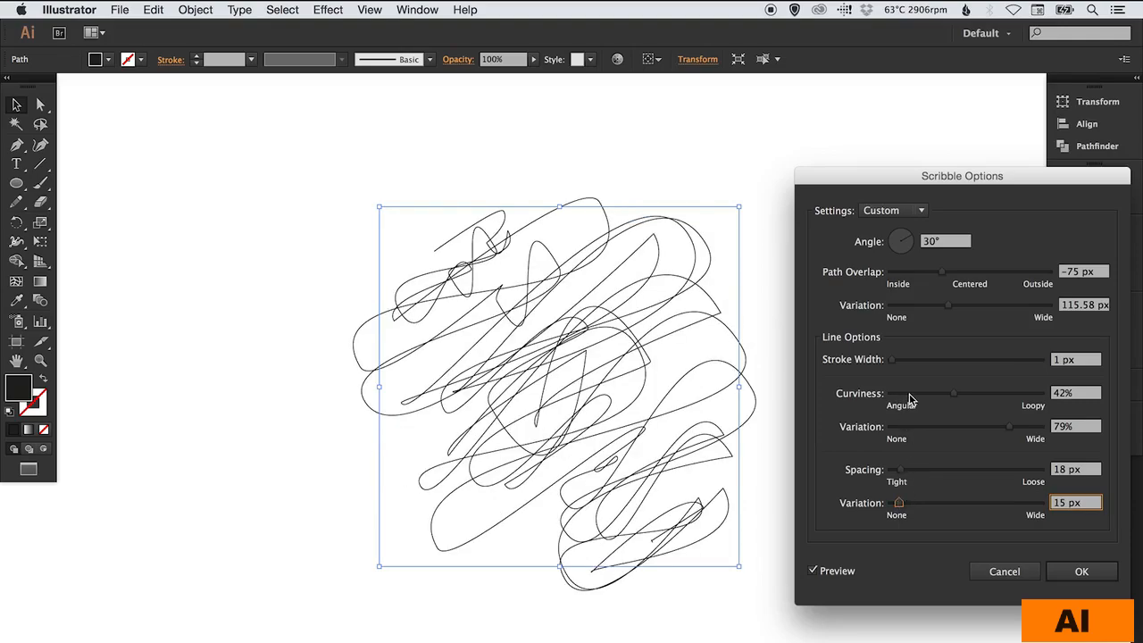
click(911, 394)
drag(945, 360, 909, 360)
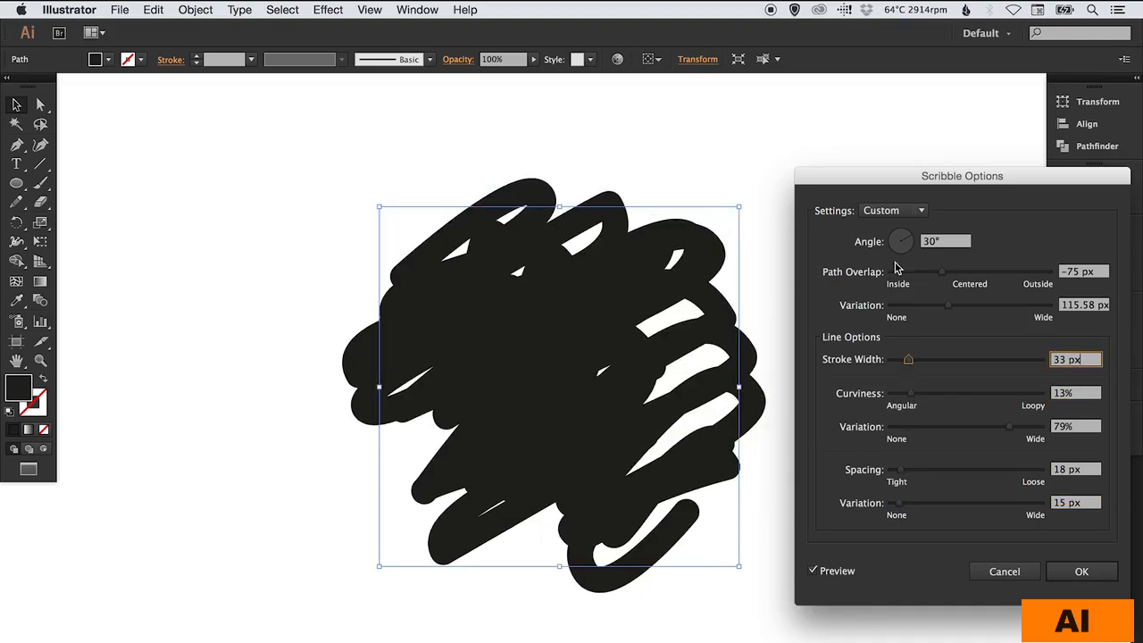
click(894, 362)
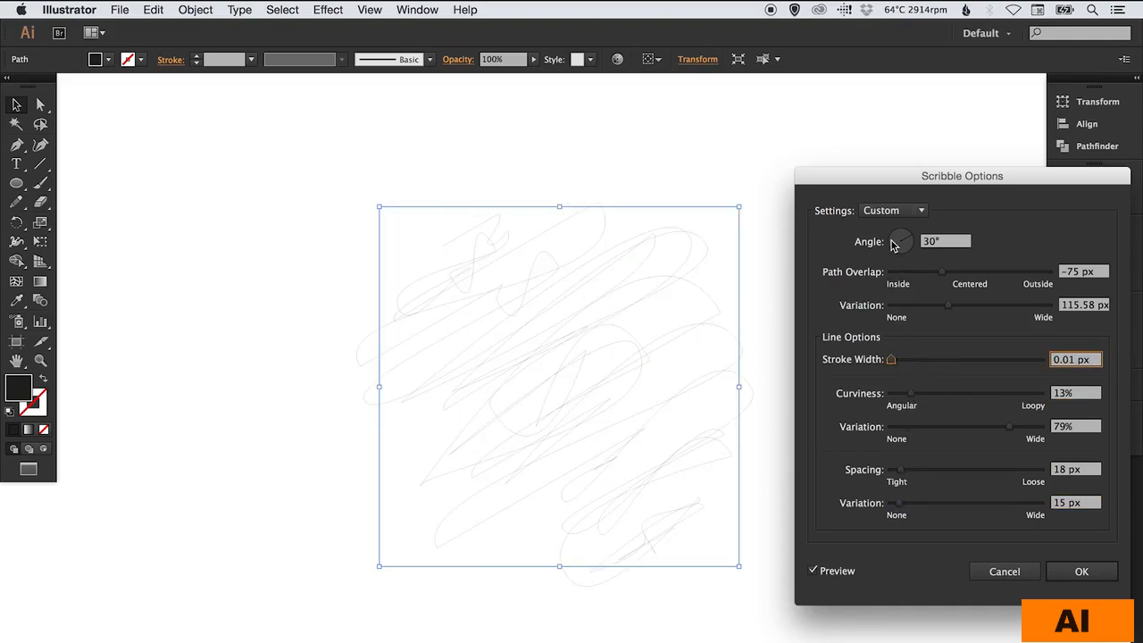
- Preview the Childlike, Loose, Sketch and Swash scribble presets, and apply the Zig-zag preset to the circle
click(893, 213)
click(896, 266)
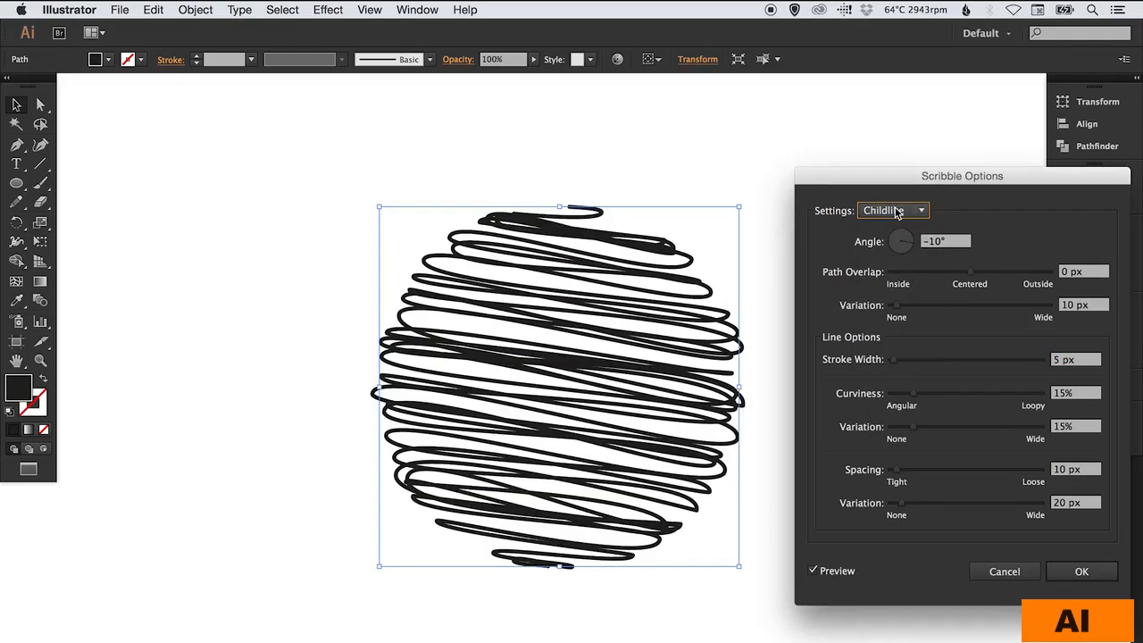
click(897, 211)
click(897, 306)
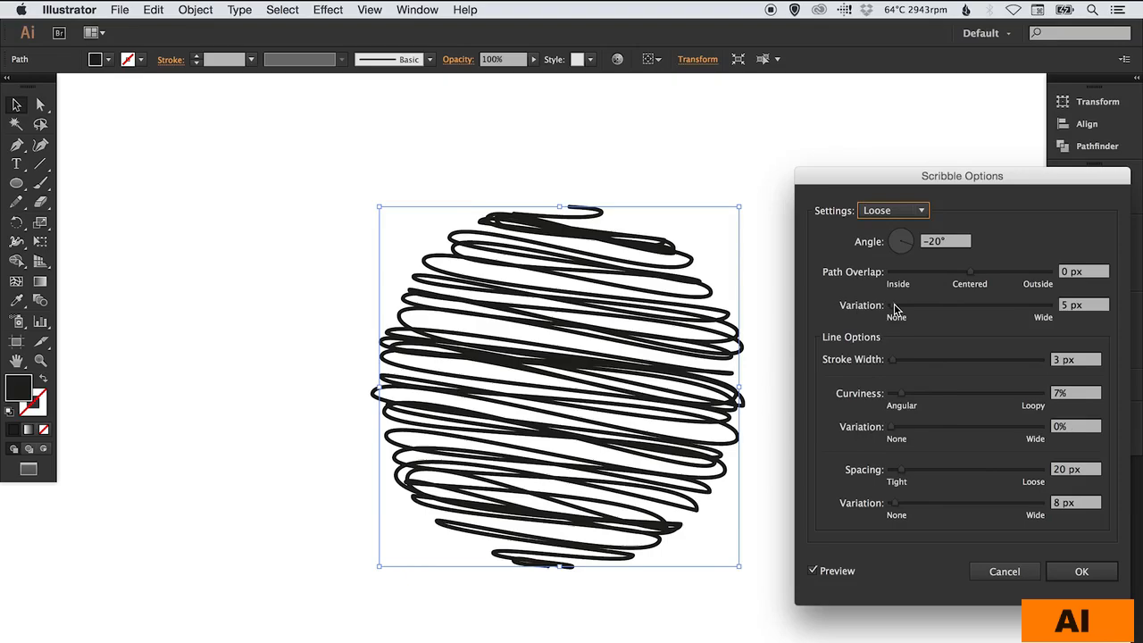
click(897, 211)
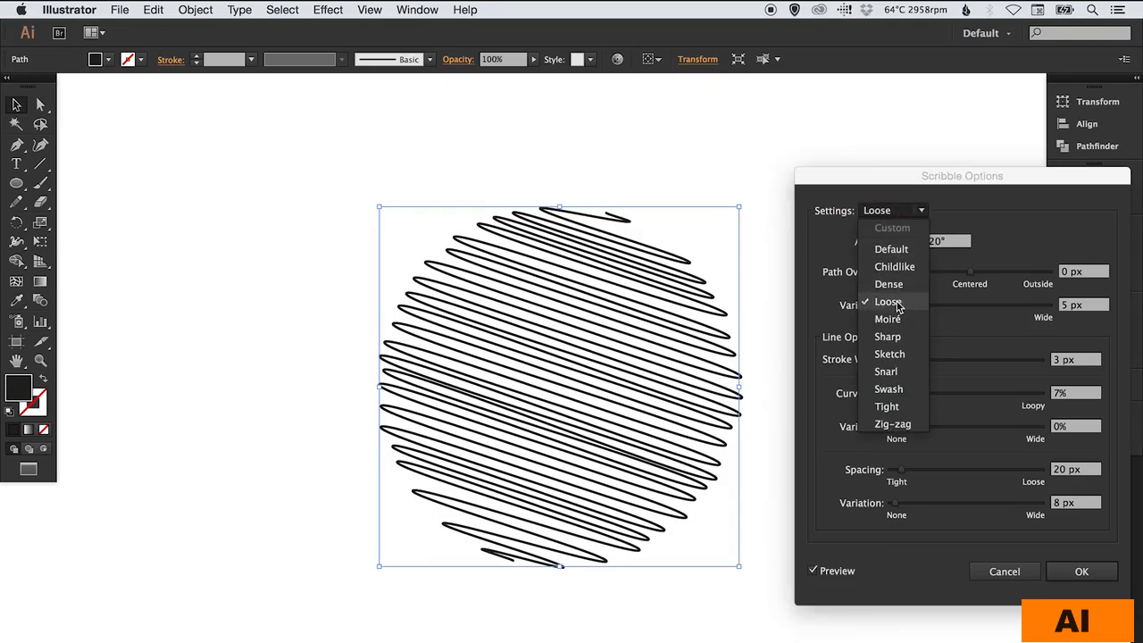
click(897, 353)
click(888, 215)
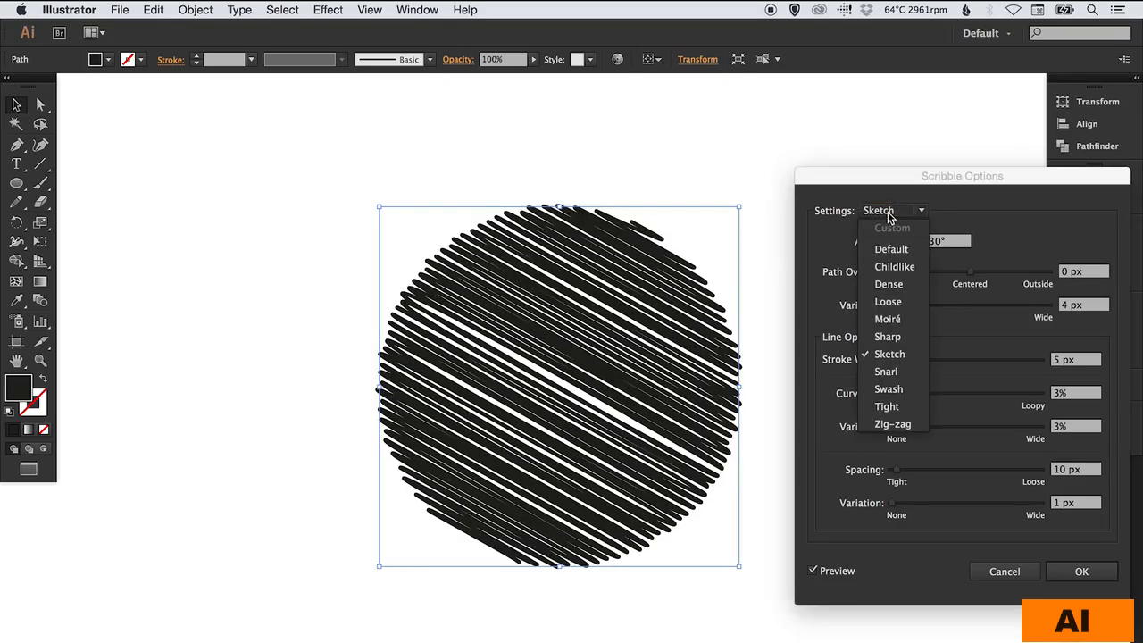
click(889, 390)
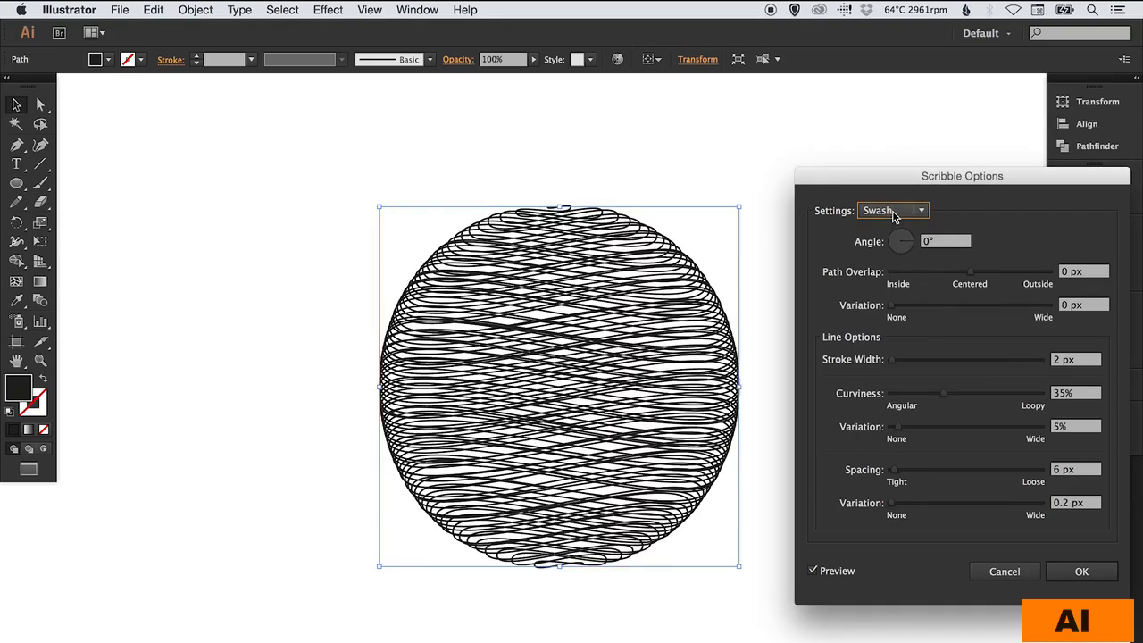
click(896, 215)
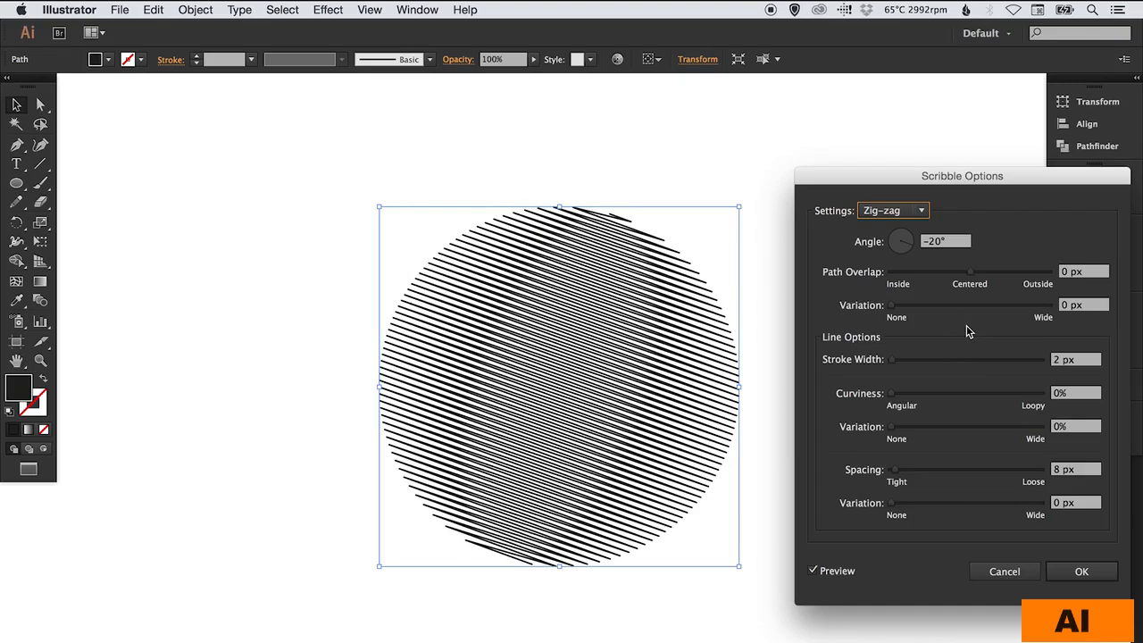
click(1086, 572)
- Place a copy of the scribbled circle beside the original, and swap the copy's fill and stroke
drag(605, 345, 335, 355)
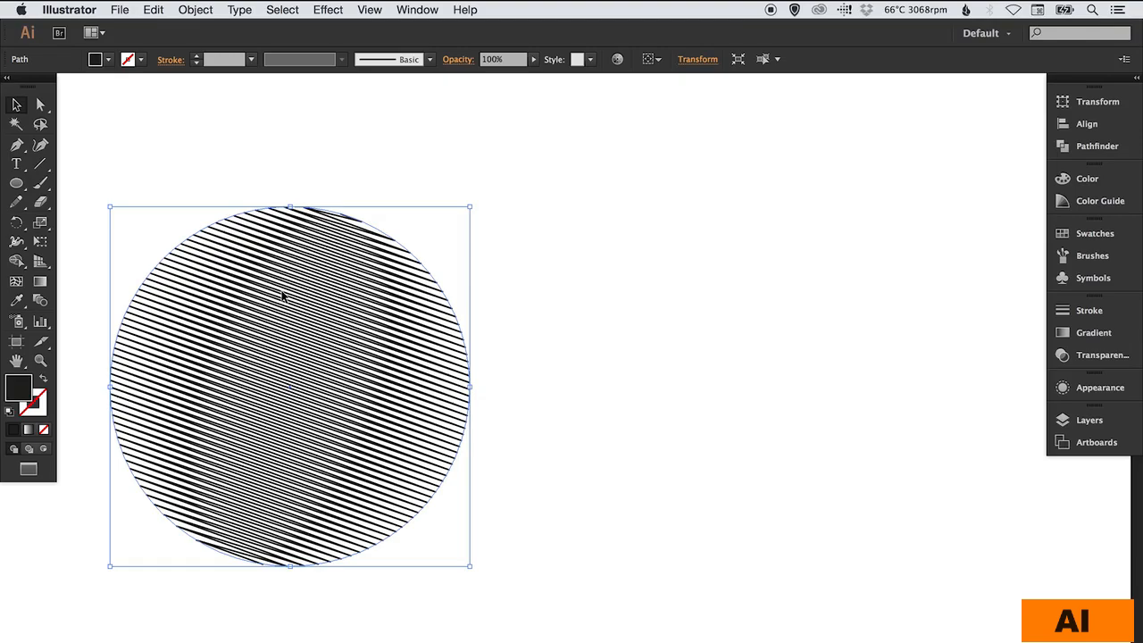
mouse_move(282, 296)
mouse_down()
mouse_move(769, 303)
mouse_move(710, 308)
mouse_up()
drag(613, 298, 666, 306)
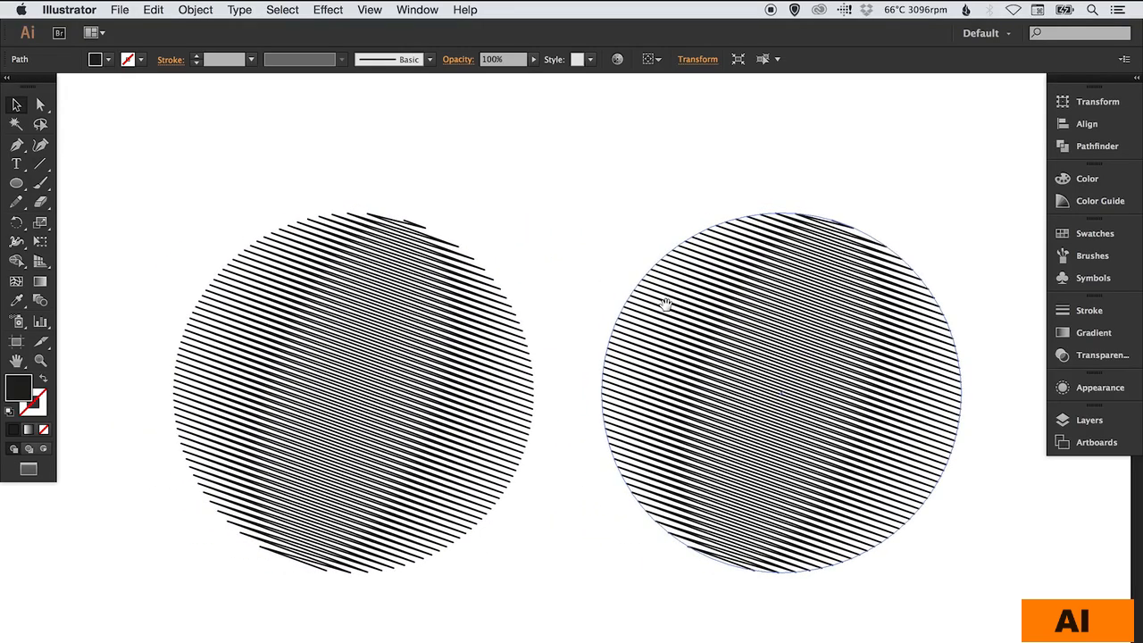
click(44, 381)
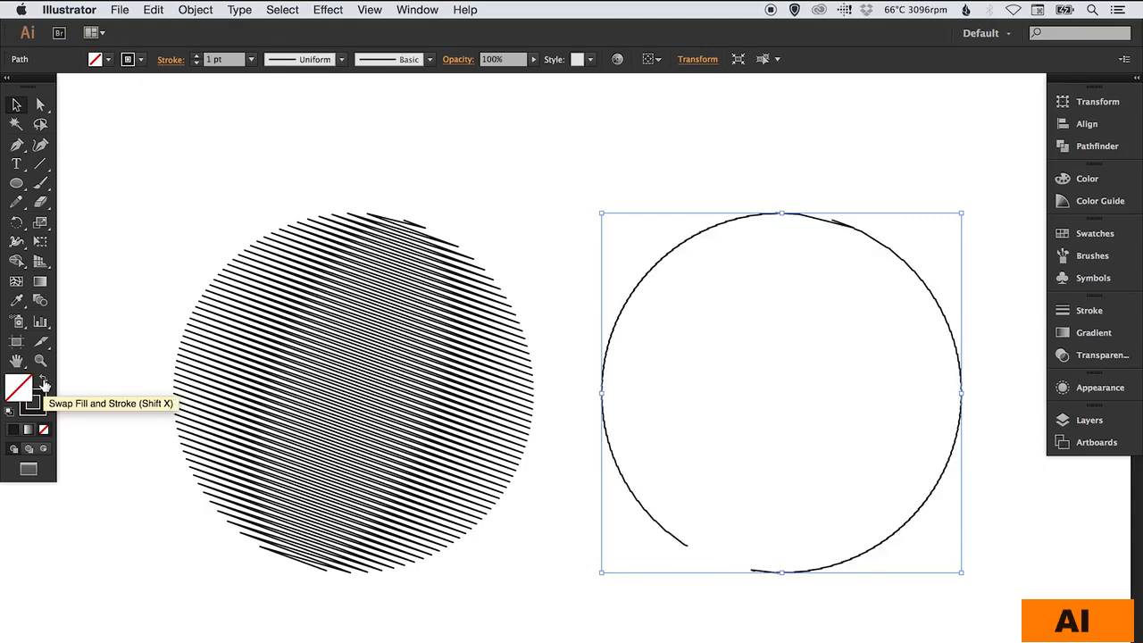
click(700, 187)
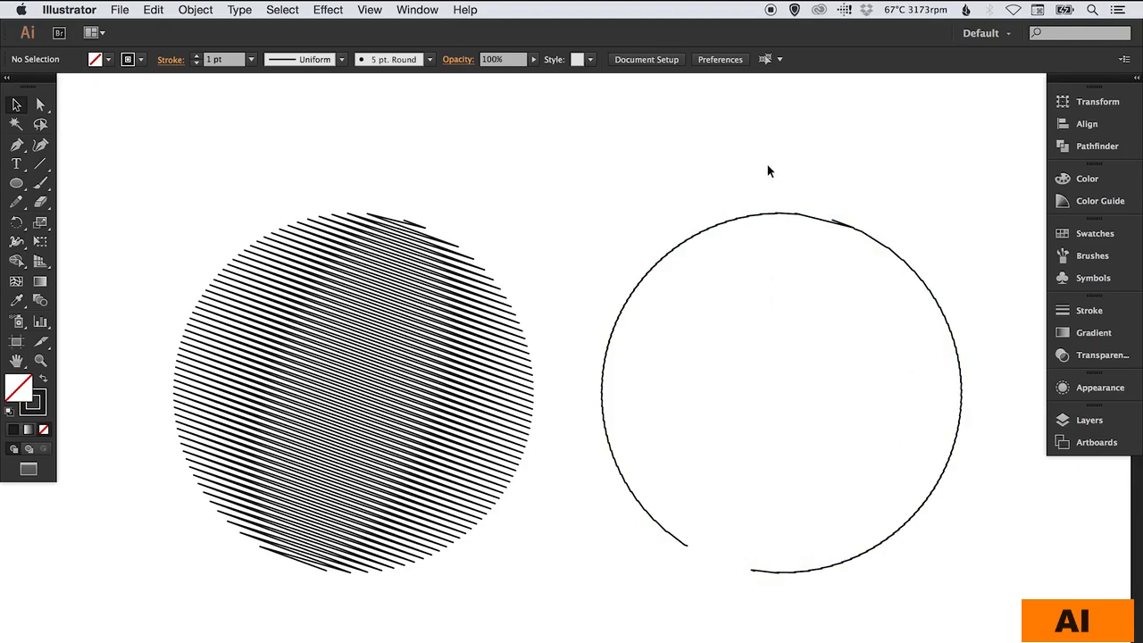
- Edit the stroked circle's Scribble effect to the Default preset with a path overlap of 33.3 px
click(890, 378)
click(1093, 392)
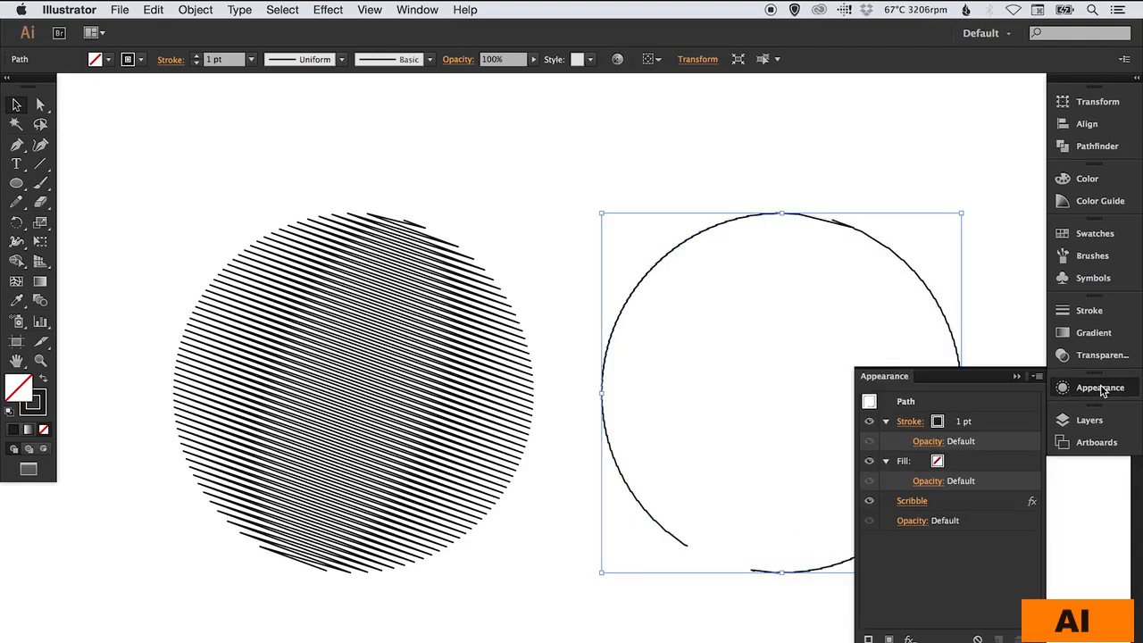
click(913, 501)
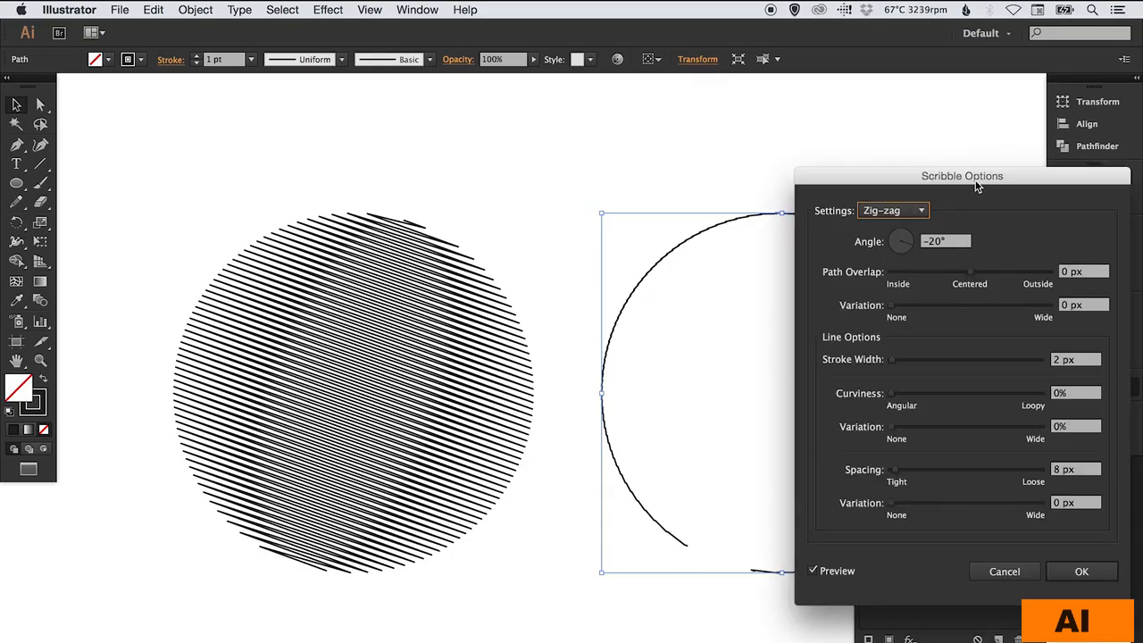
mouse_move(978, 186)
mouse_down()
mouse_move(427, 178)
mouse_move(390, 193)
mouse_up()
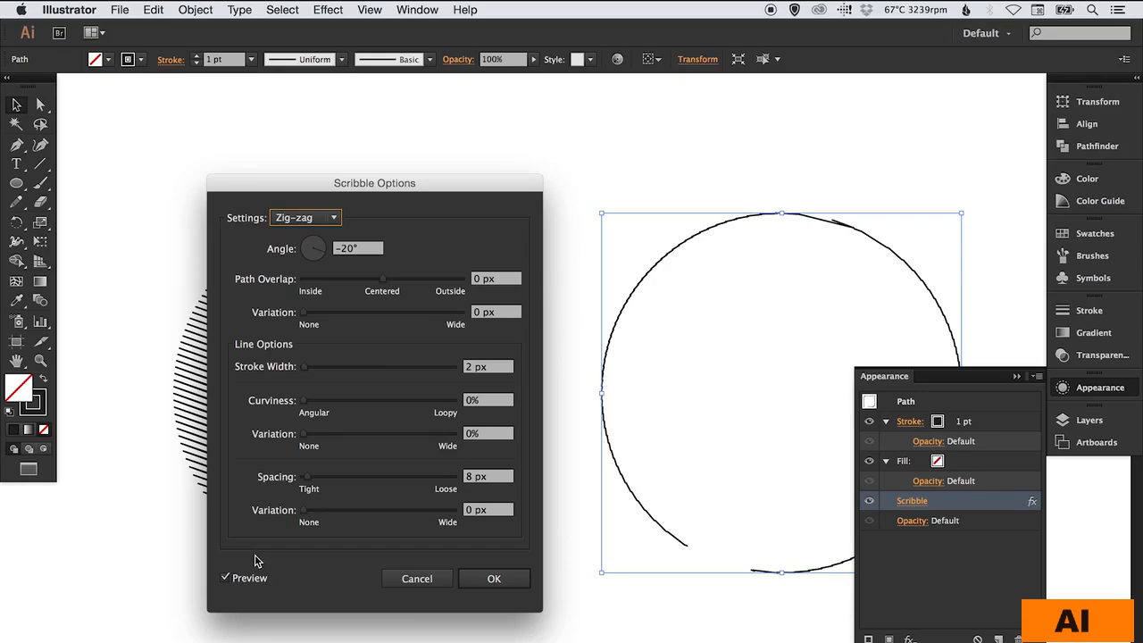
click(304, 218)
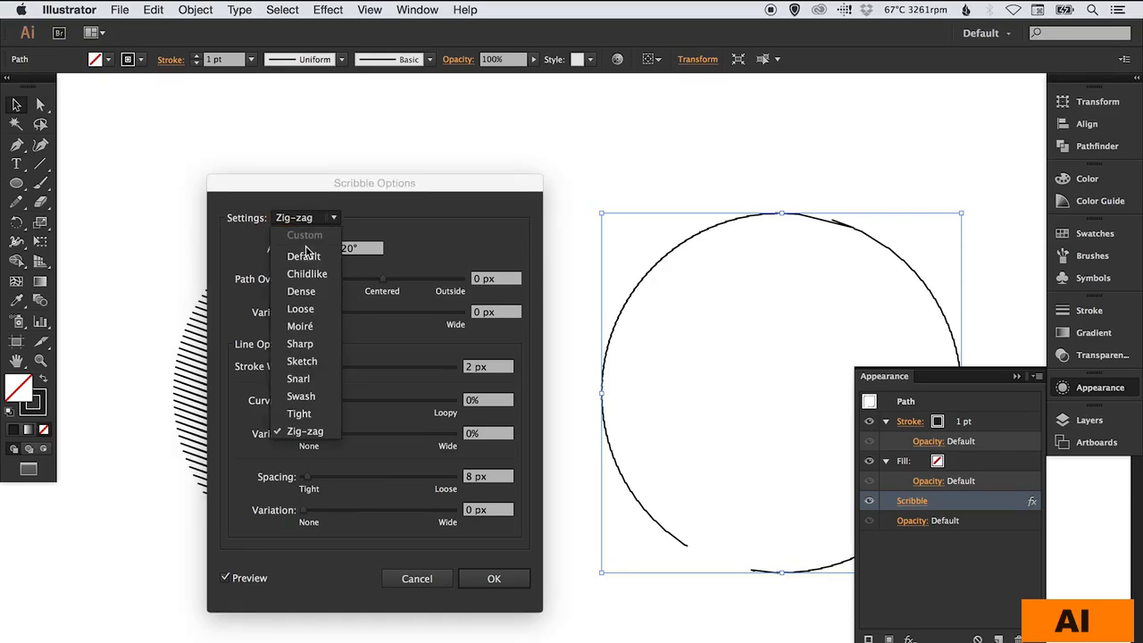
click(304, 257)
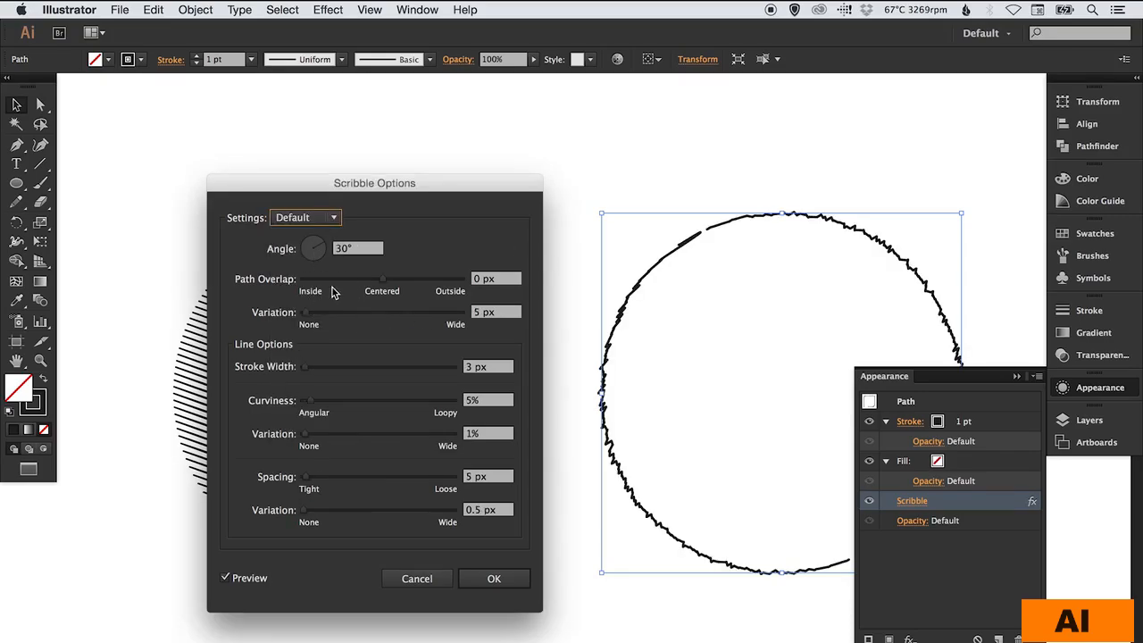
drag(383, 279, 400, 282)
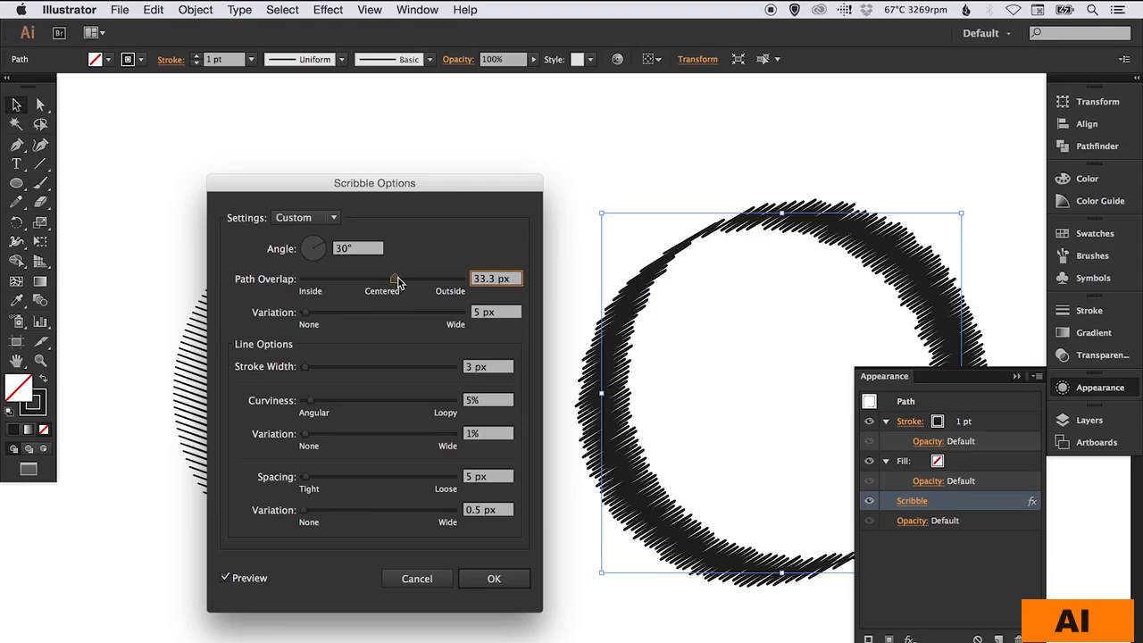
click(497, 578)
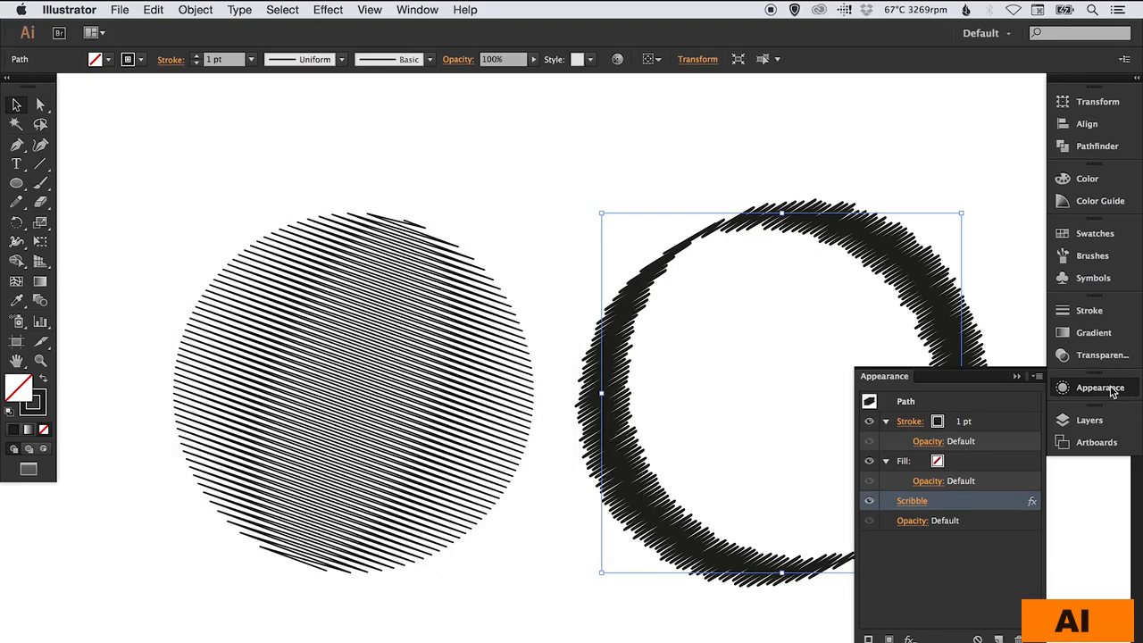
click(1112, 392)
click(659, 143)
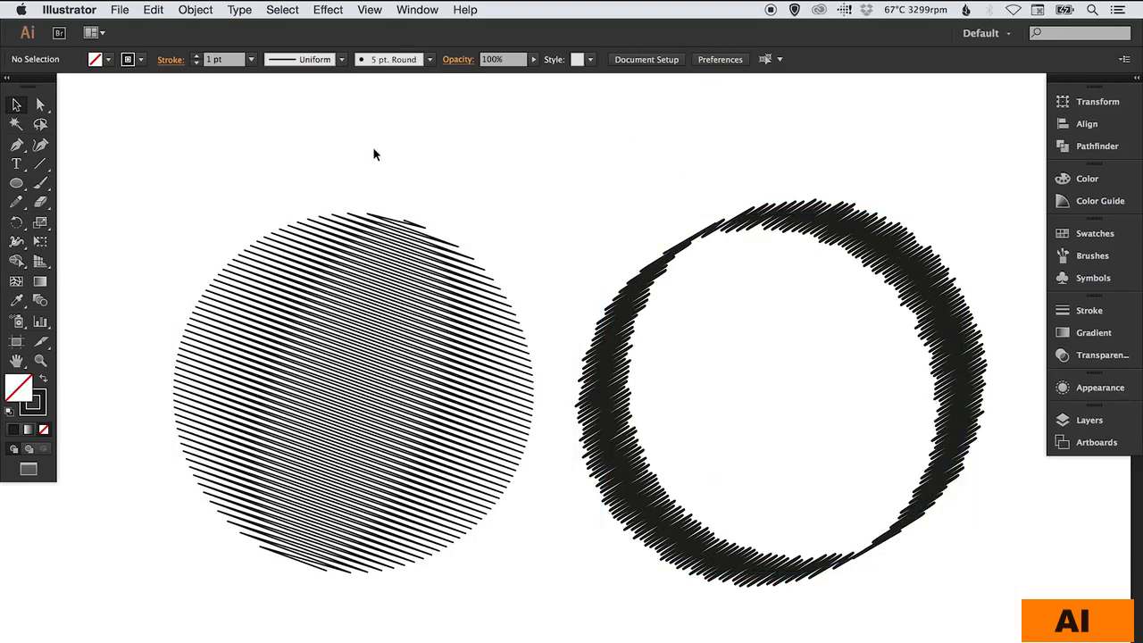
- Delete both circles and add the point text "SCRIBBLE" on the empty artboard
drag(373, 148, 756, 416)
key(Delete)
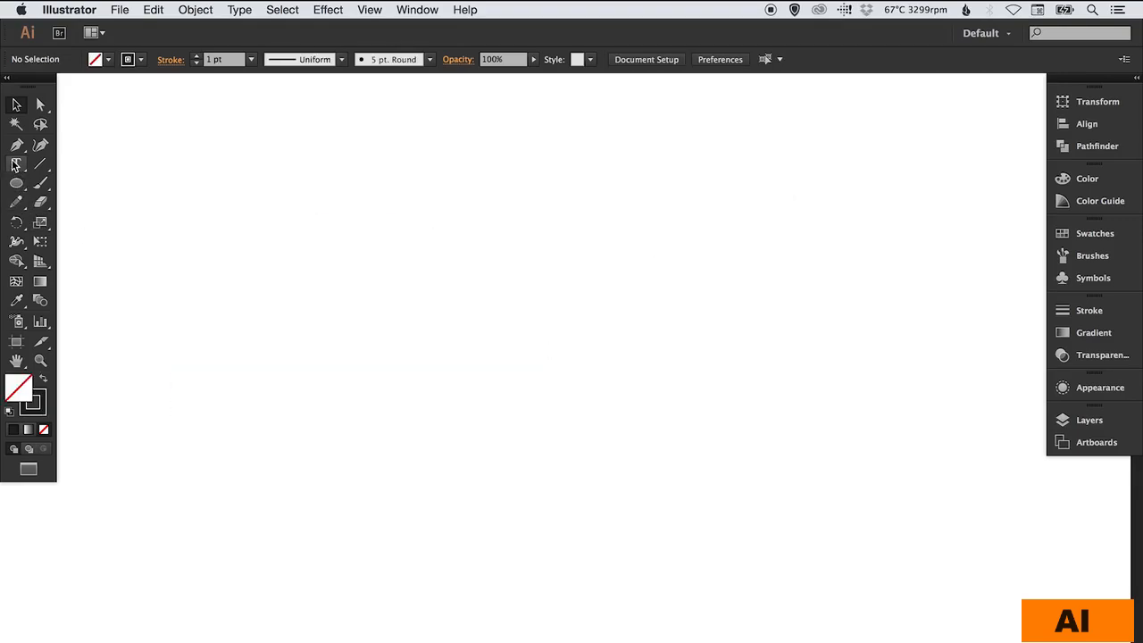
click(15, 165)
click(376, 349)
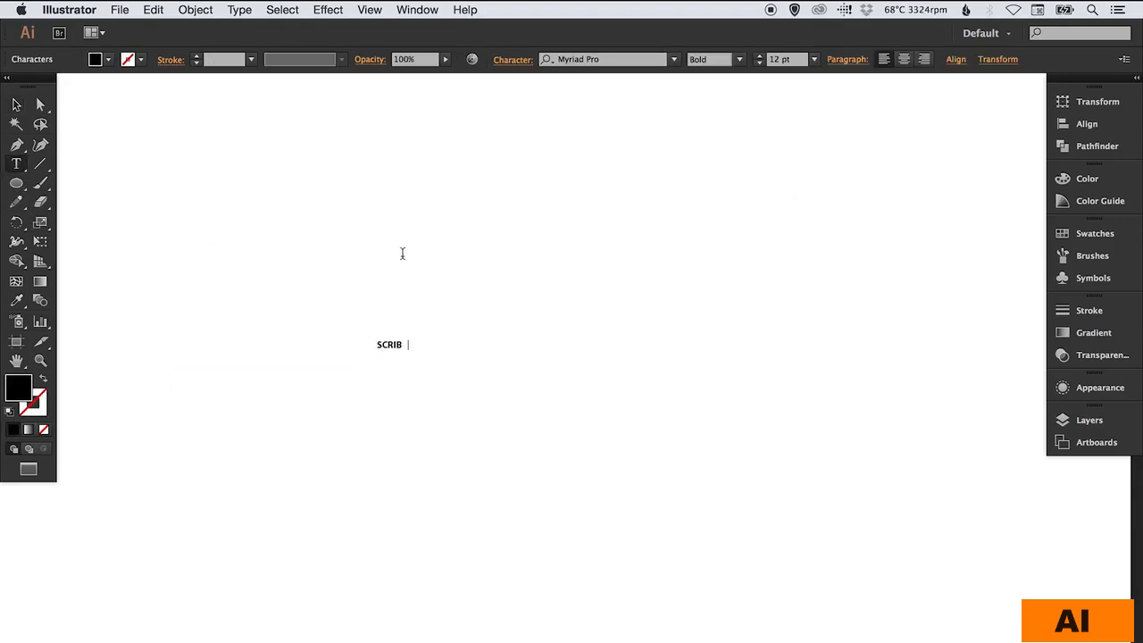
click(16, 106)
- Scale the SCRIBBLE text up to about 136 pt and move it to the middle of the artboard
key(s)
mouse_move(488, 383)
mouse_down()
mouse_move(750, 525)
mouse_move(890, 639)
mouse_move(959, 590)
mouse_up()
key(v)
mouse_move(557, 300)
mouse_down()
mouse_move(506, 337)
mouse_move(502, 357)
mouse_up()
click(524, 246)
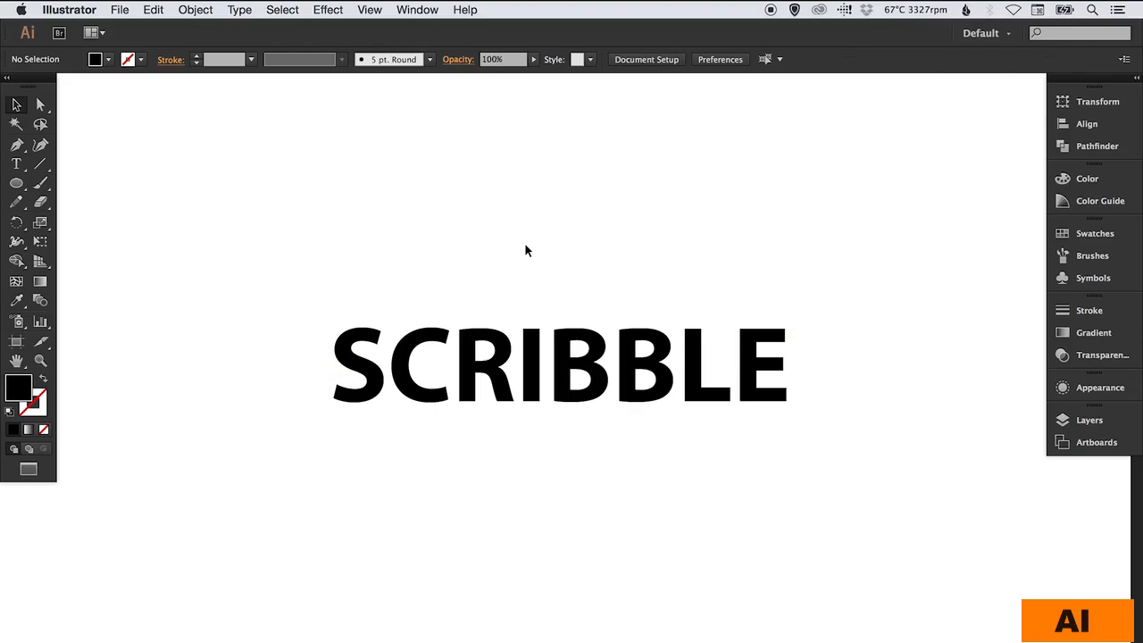
- Start a Scribble effect on the SCRIBBLE text with a path overlap of 17.76 px
click(518, 346)
click(335, 15)
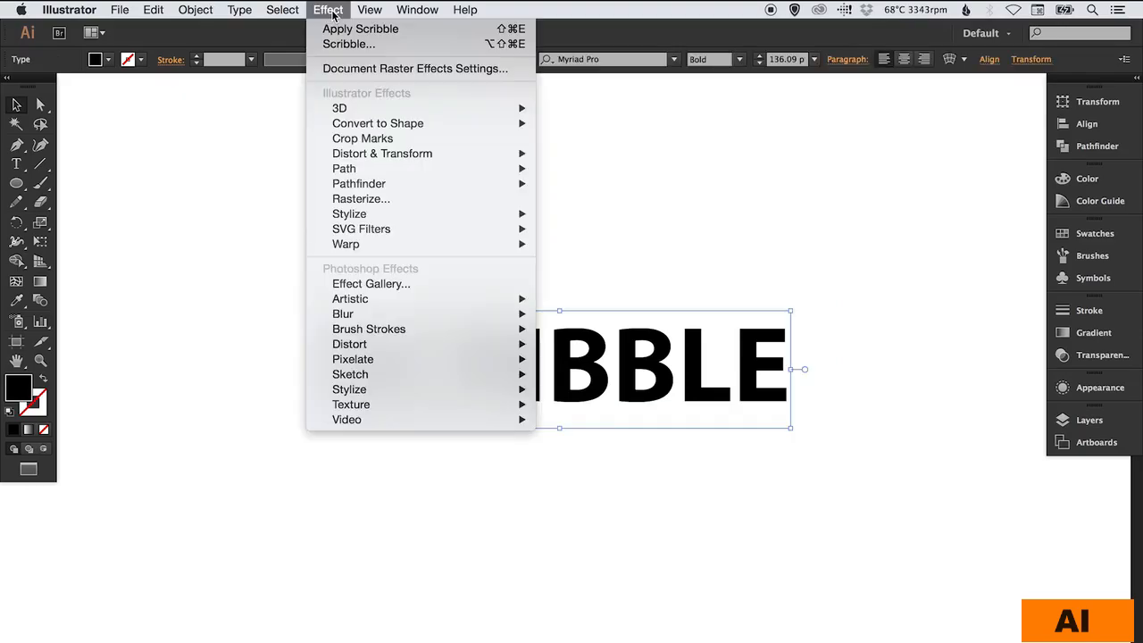
mouse_move(385, 214)
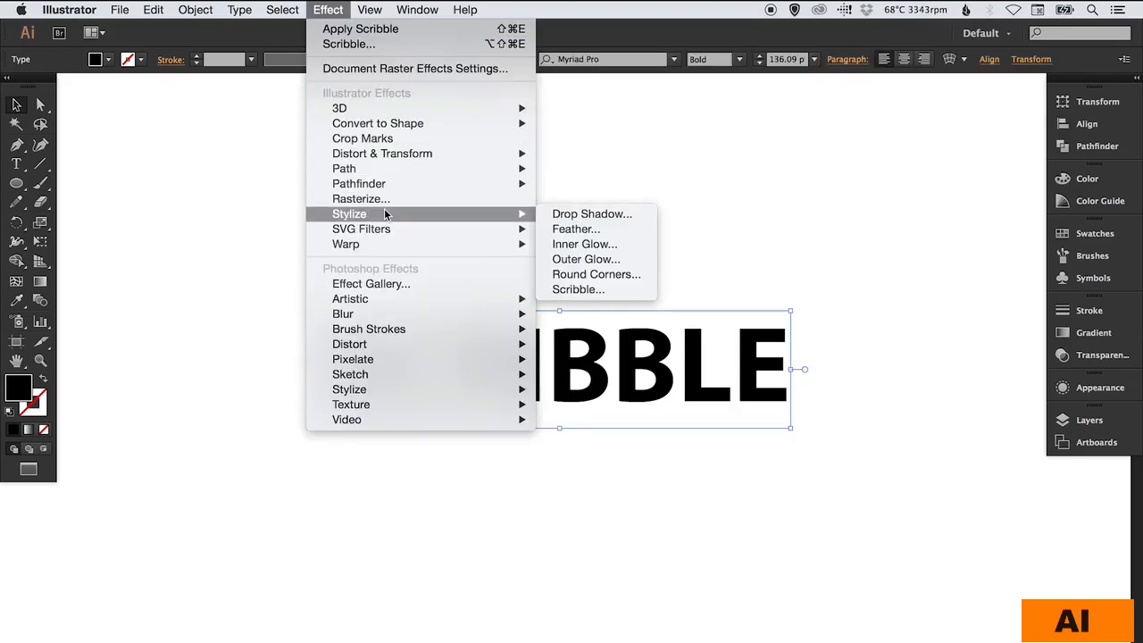
click(590, 290)
drag(437, 191, 290, 191)
drag(225, 278, 240, 275)
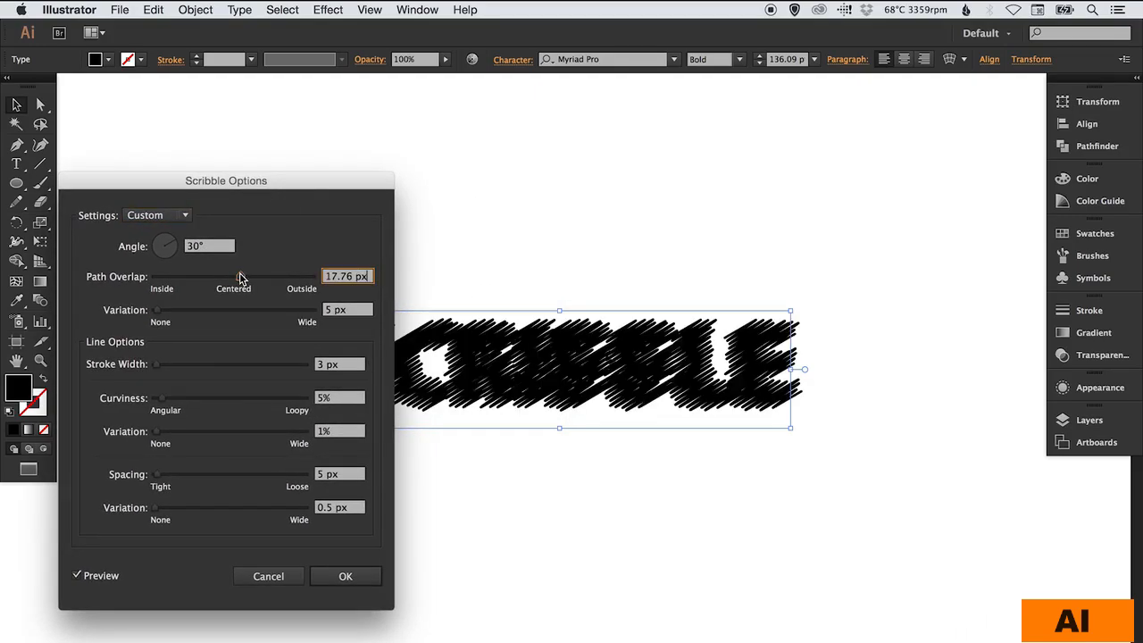
- Try 0 px path variation, 0.01 px stroke width, 22% curviness with 24% variation, and 0.01 px spacing on the text's scribble
drag(182, 311, 156, 311)
mouse_move(175, 367)
mouse_down()
mouse_move(153, 364)
mouse_move(174, 401)
mouse_move(189, 405)
mouse_move(182, 439)
mouse_move(192, 438)
mouse_up()
drag(212, 477, 154, 476)
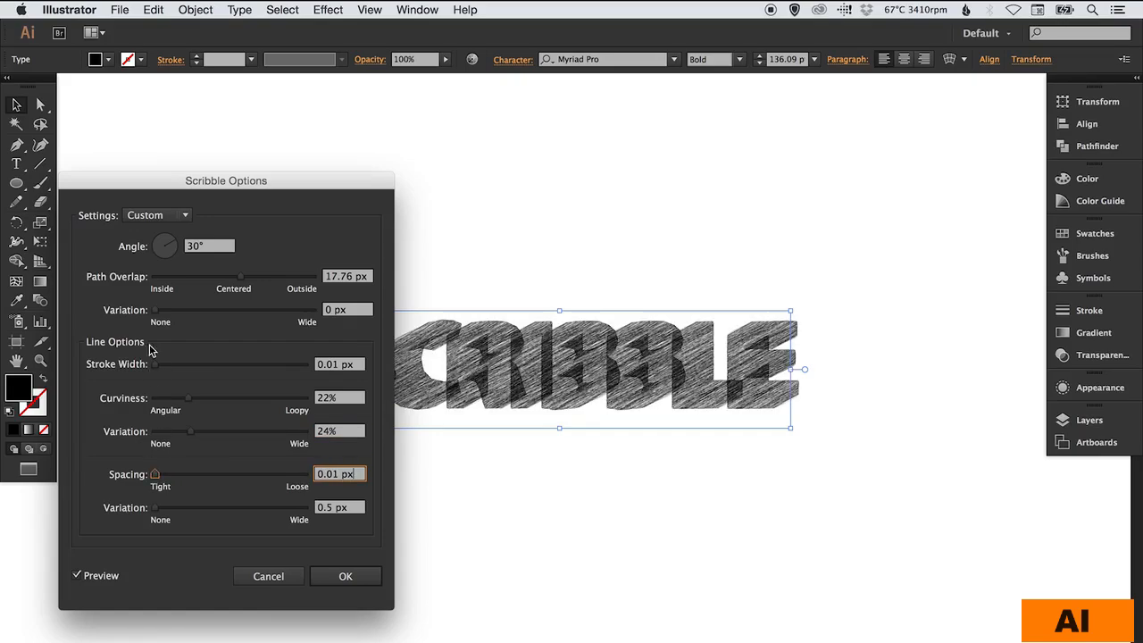
- Switch the text's scribble settings to the Default preset and apply the effect
click(160, 215)
click(165, 233)
click(154, 216)
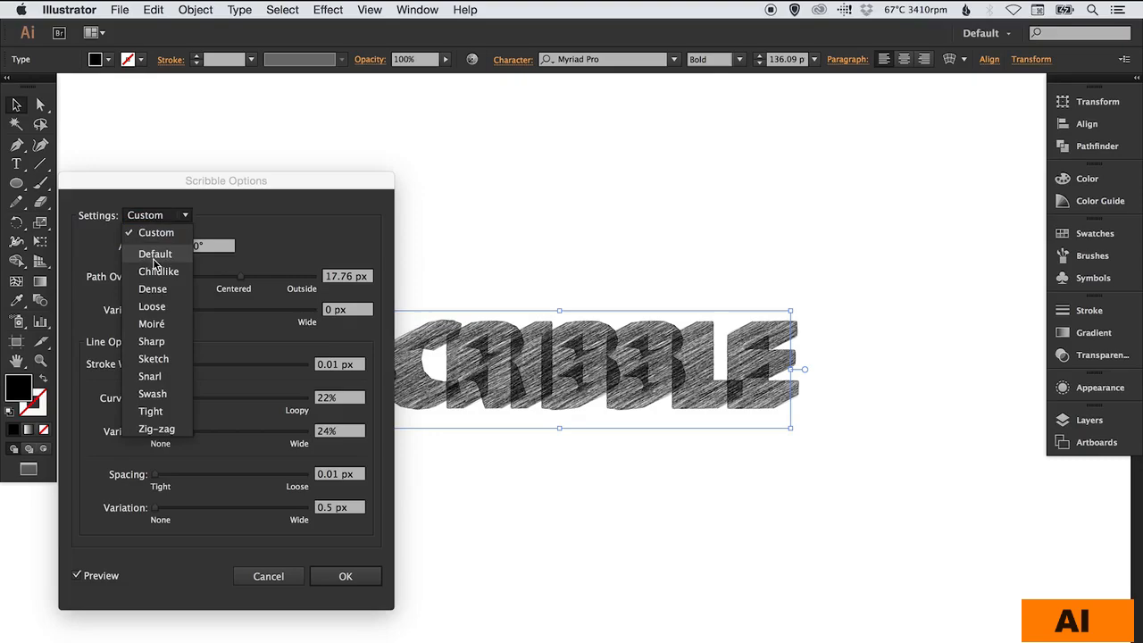
click(154, 254)
mouse_move(221, 185)
mouse_down()
mouse_move(228, 92)
mouse_move(234, 111)
mouse_up()
click(366, 500)
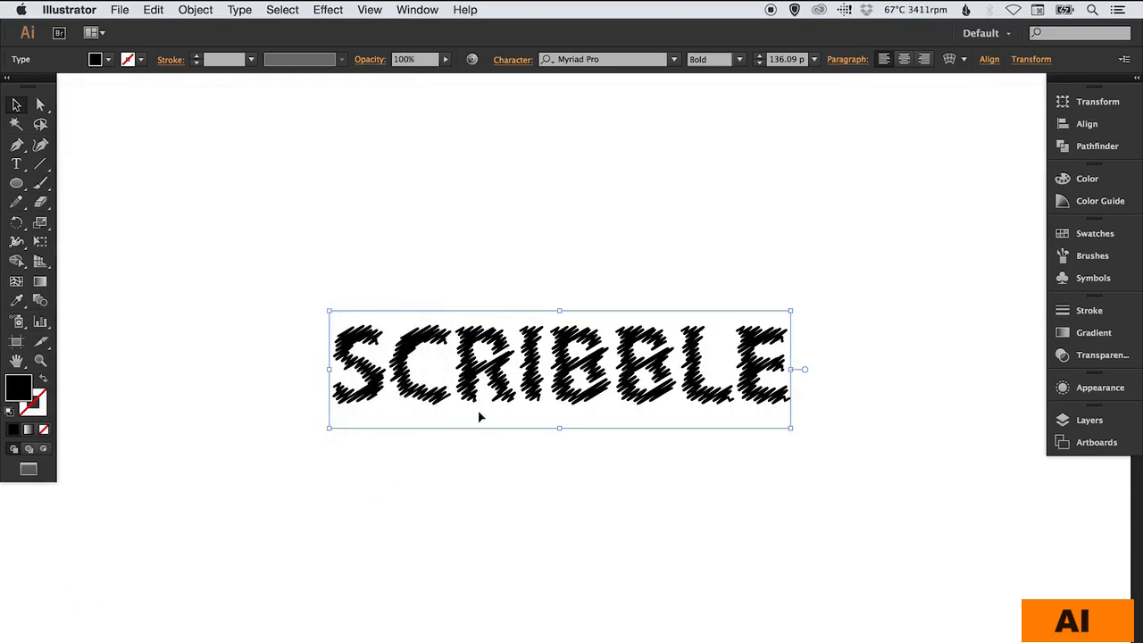
click(552, 287)
- Replace the word in the scribbled text with "Editable" and deselect it
double_click(545, 362)
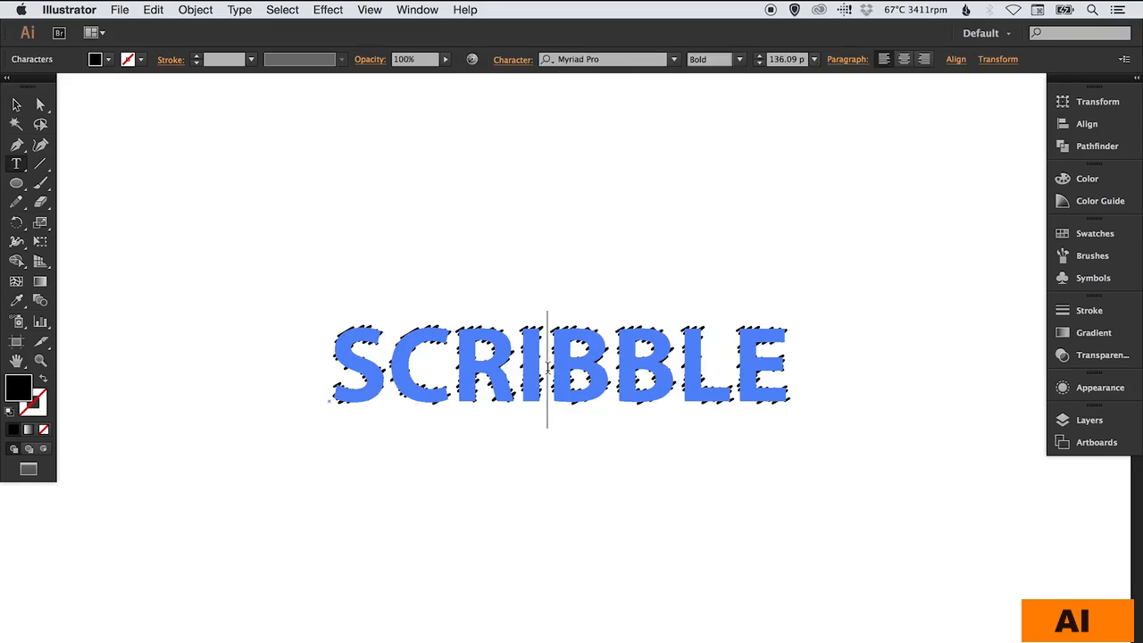
text(editable)
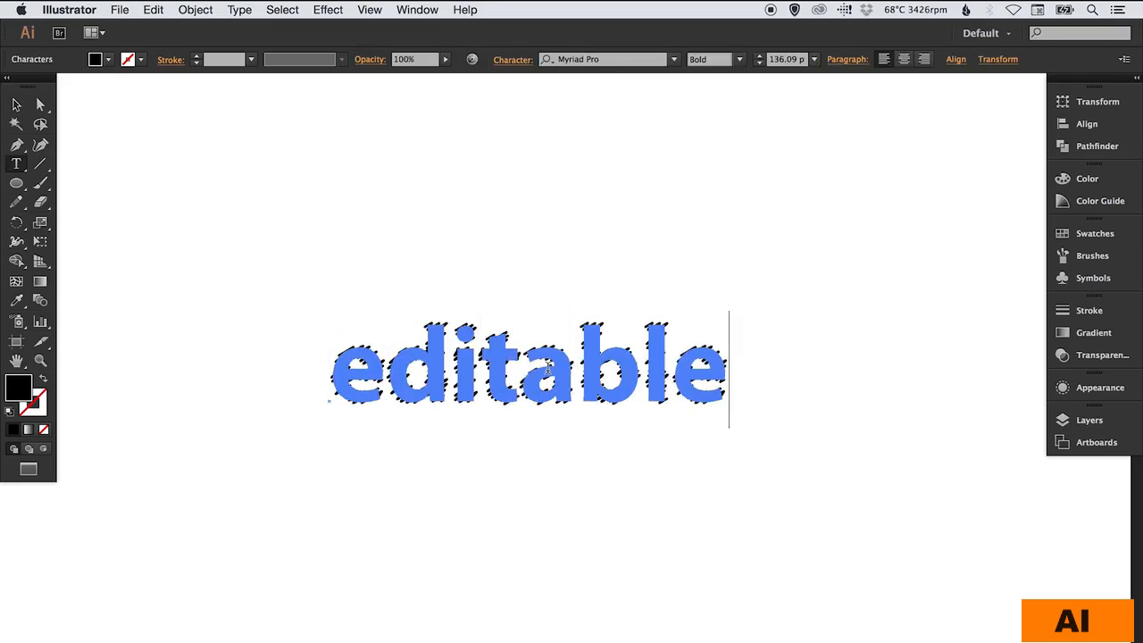
key(BackSpace)
text(E)
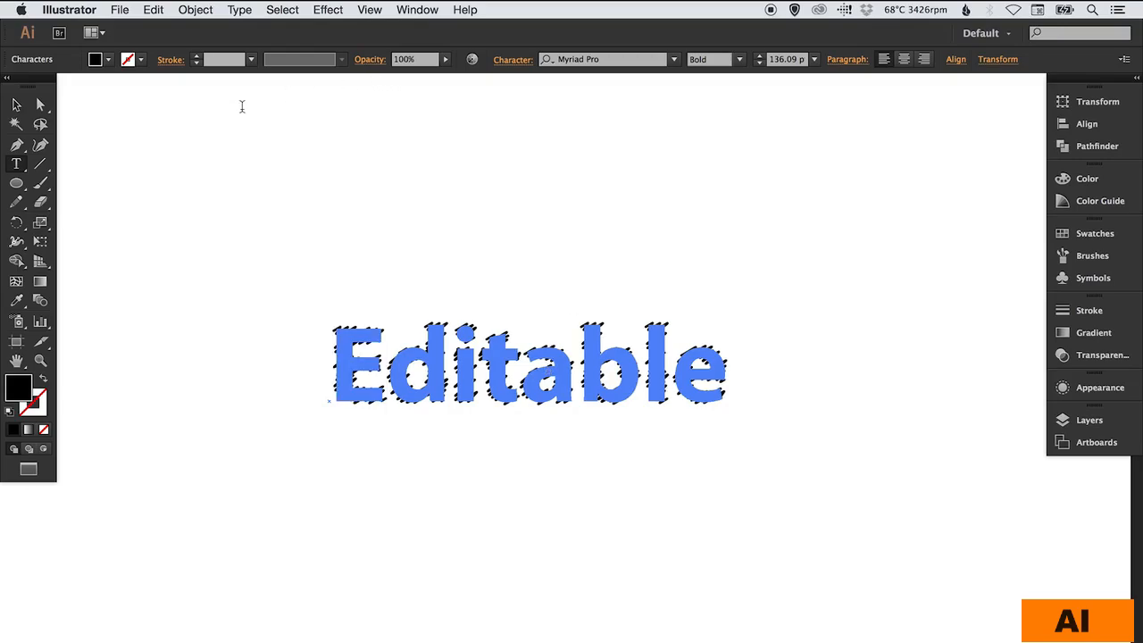
click(18, 105)
click(553, 190)
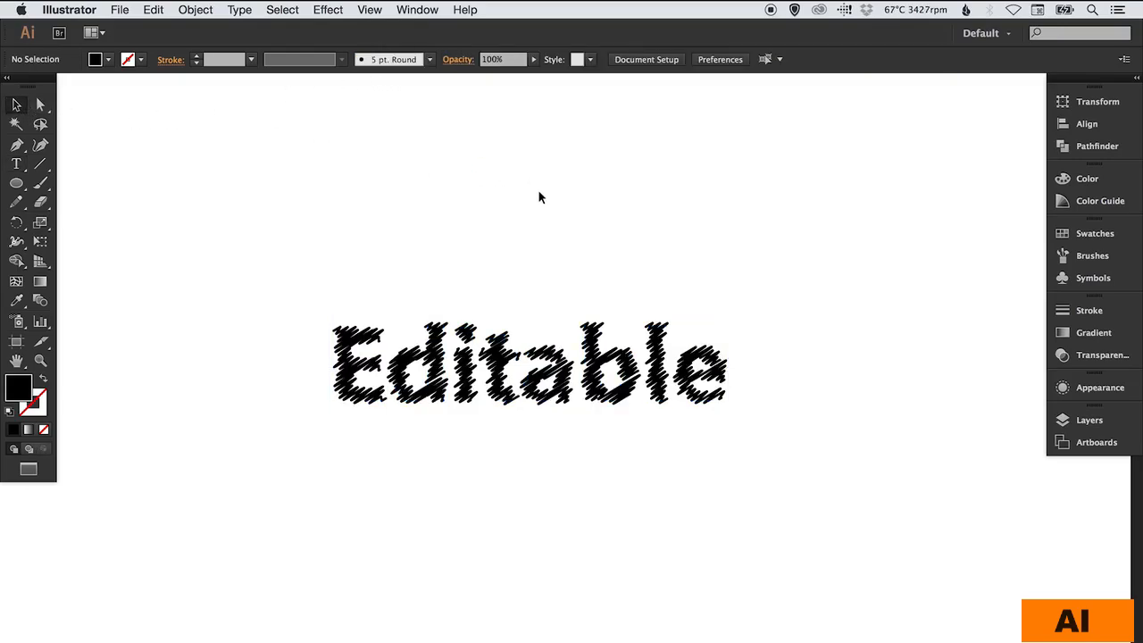